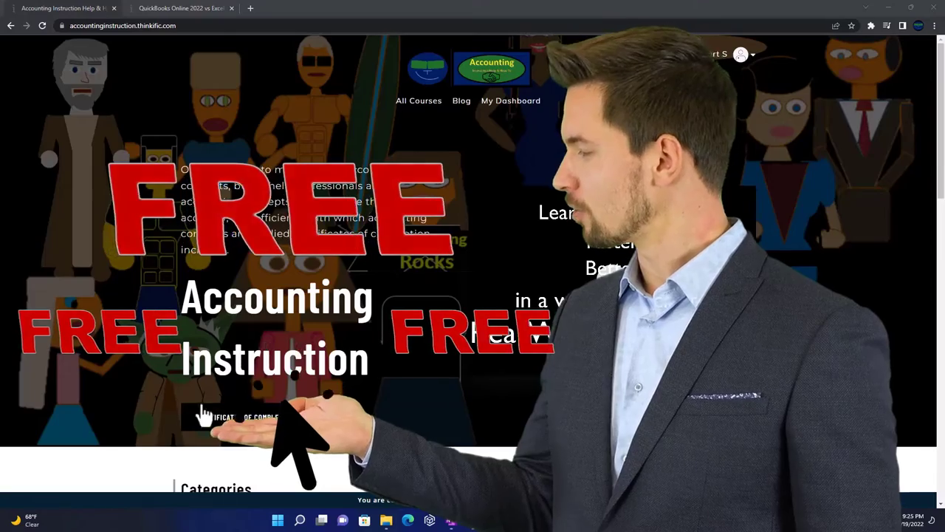
Step: Scroll through the Thinkific course categories, then switch to the QuickBooks Online vs Excel 2022 course
{"action": "scroll", "coordinate": [130, 406], "scroll_direction": "down", "scroll_amount": 6}
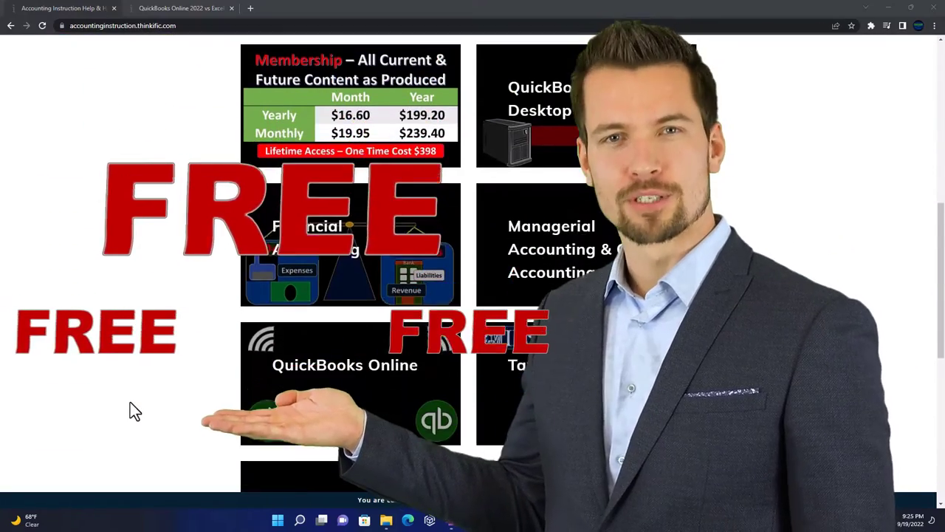
{"action": "scroll", "coordinate": [130, 404], "scroll_direction": "down", "scroll_amount": 5}
{"action": "scroll", "coordinate": [130, 411], "scroll_direction": "down", "scroll_amount": 2}
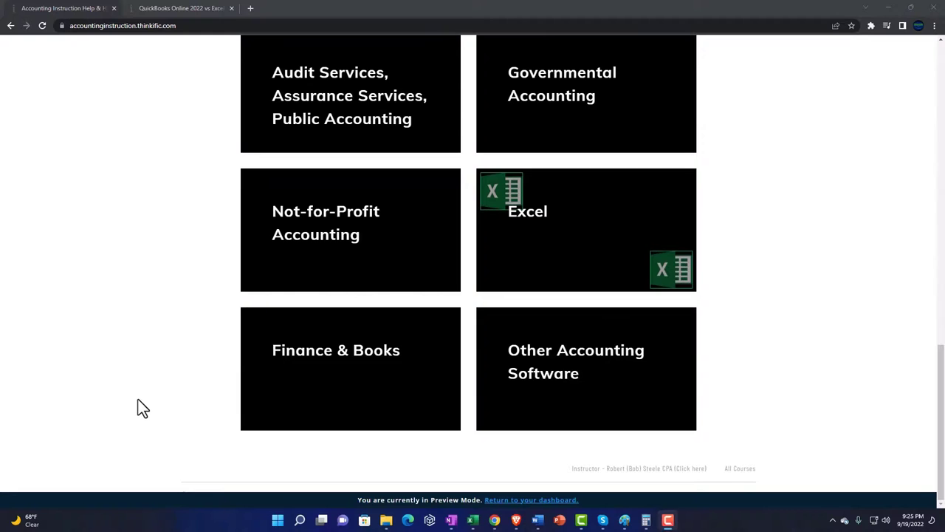
{"action": "left_click", "coordinate": [169, 9]}
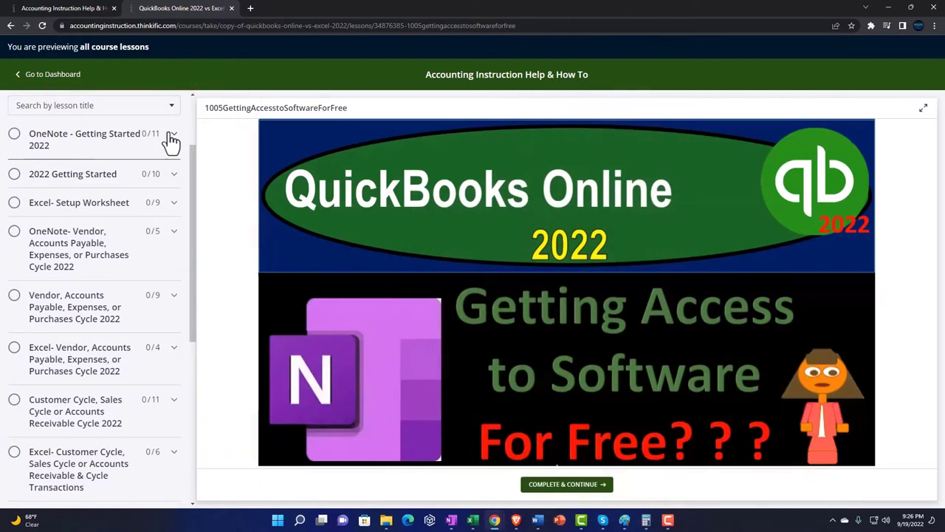
Step: Expand the OneNote - Getting Started 2022 lessons, then bring the trial balance columns into view
{"action": "left_click", "coordinate": [171, 137]}
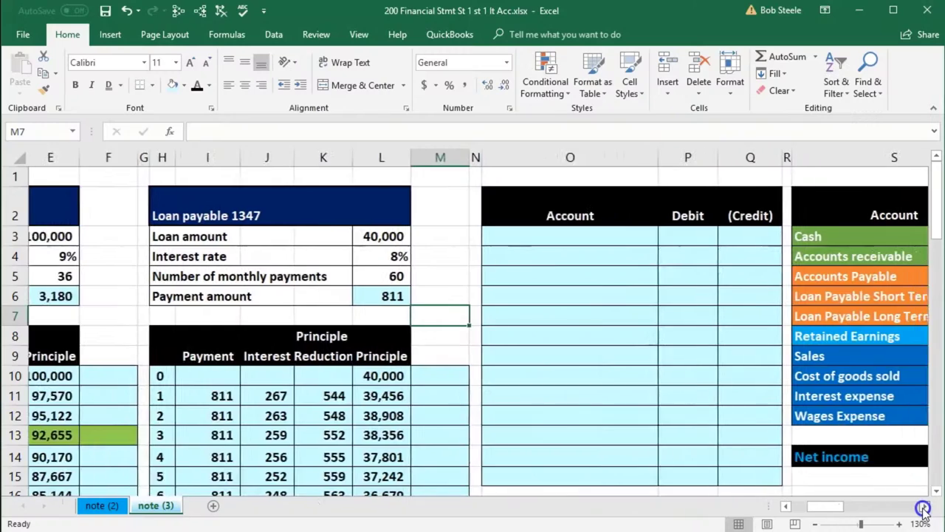
{"action": "left_click", "coordinate": [923, 507]}
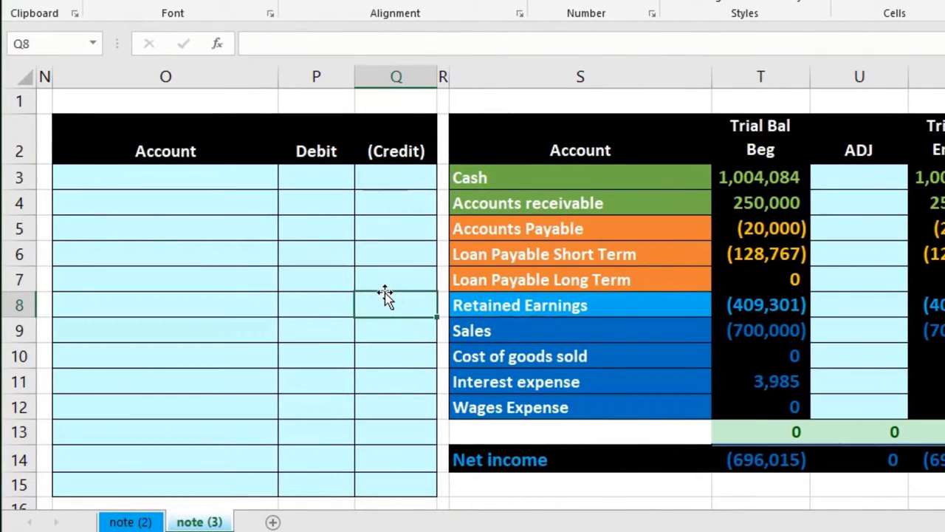
{"action": "left_click", "coordinate": [728, 257]}
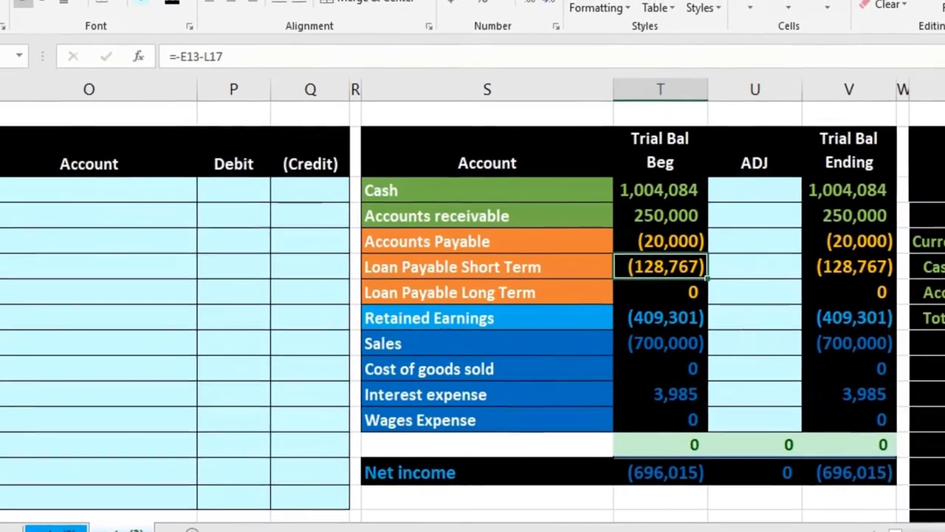
{"action": "scroll", "coordinate": [575, 412], "scroll_direction": "right", "scroll_amount": 8}
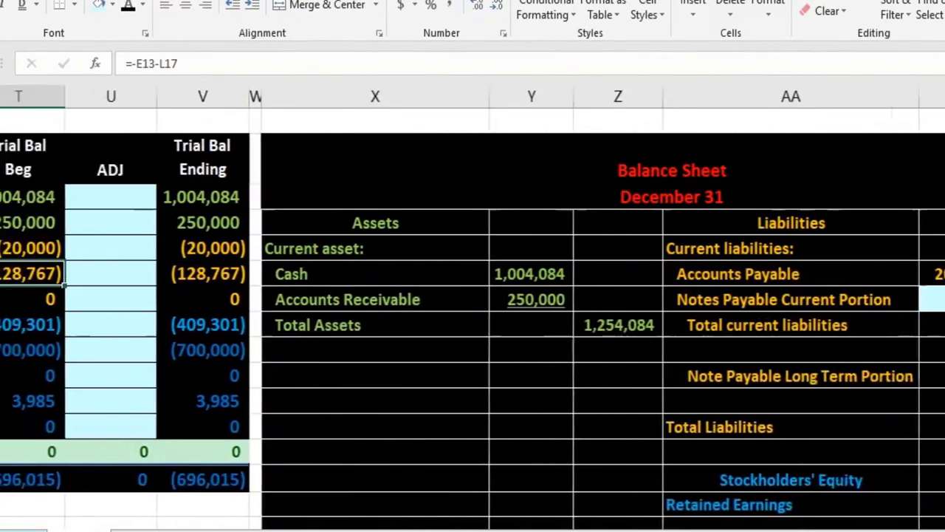
{"action": "left_click_drag", "start_coordinate": [104, 198], "coordinate": [115, 422]}
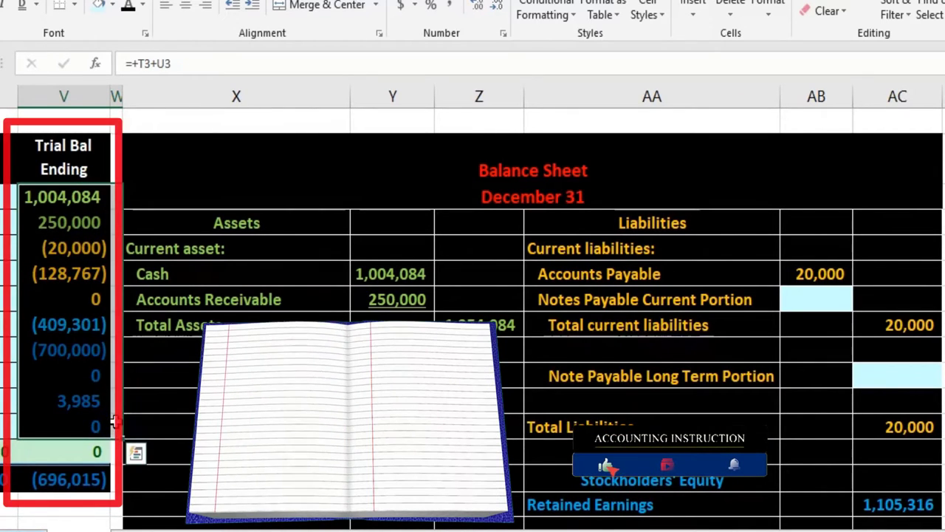
{"action": "left_click_drag", "start_coordinate": [85, 249], "coordinate": [81, 268]}
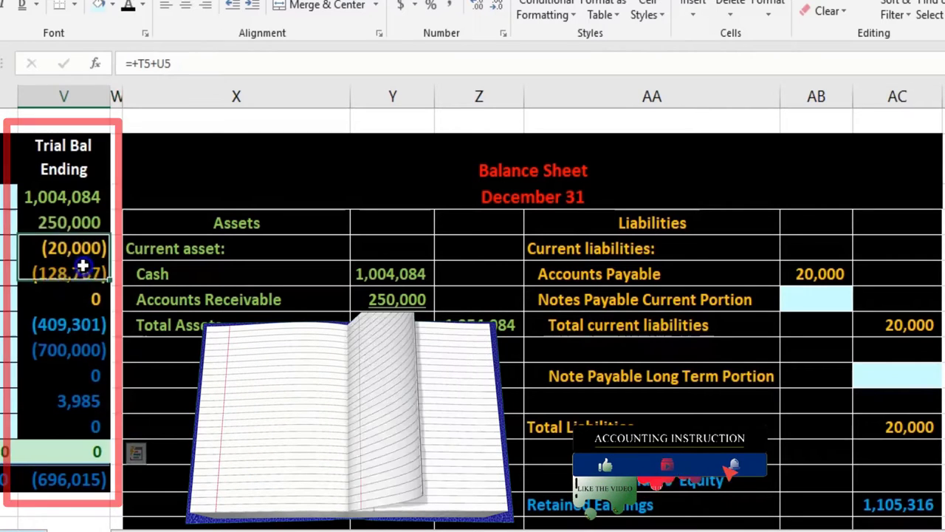
{"action": "left_click", "coordinate": [81, 272]}
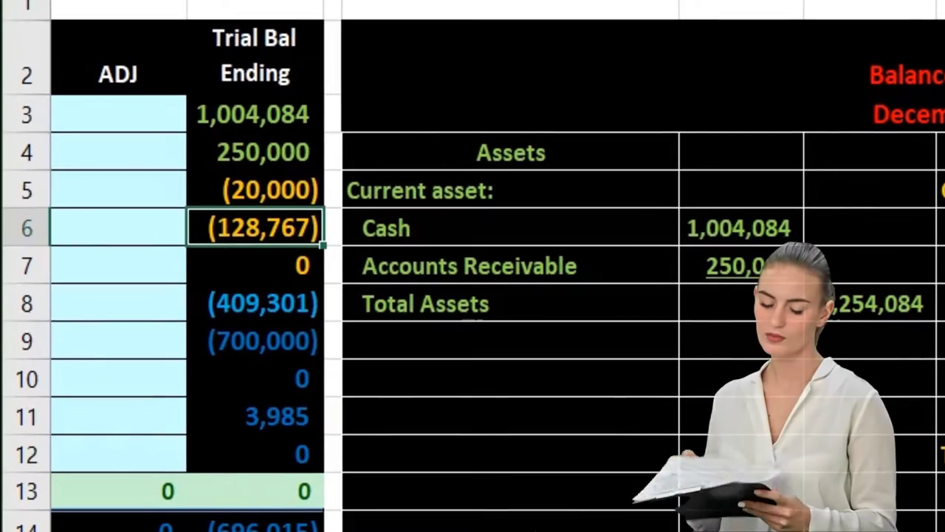
{"action": "scroll", "coordinate": [495, 266], "scroll_direction": "left", "scroll_amount": 5}
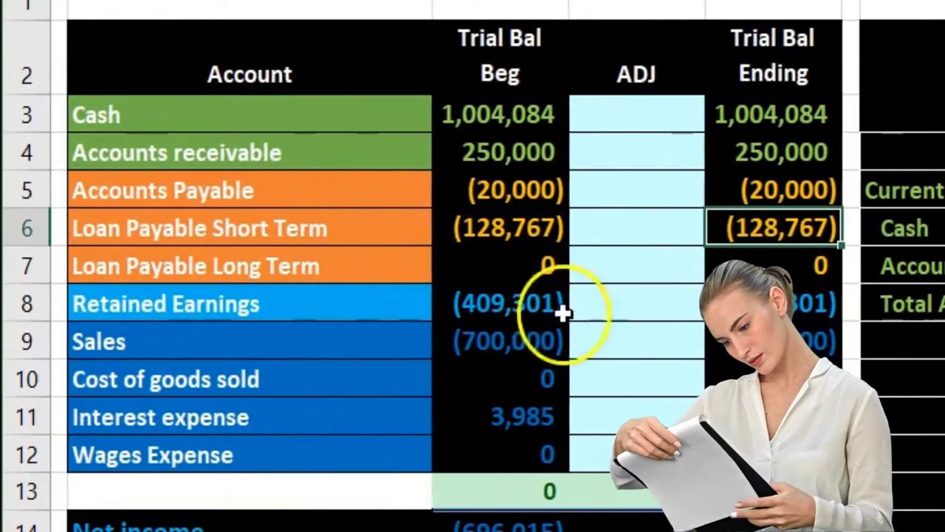
{"action": "left_click", "coordinate": [471, 223]}
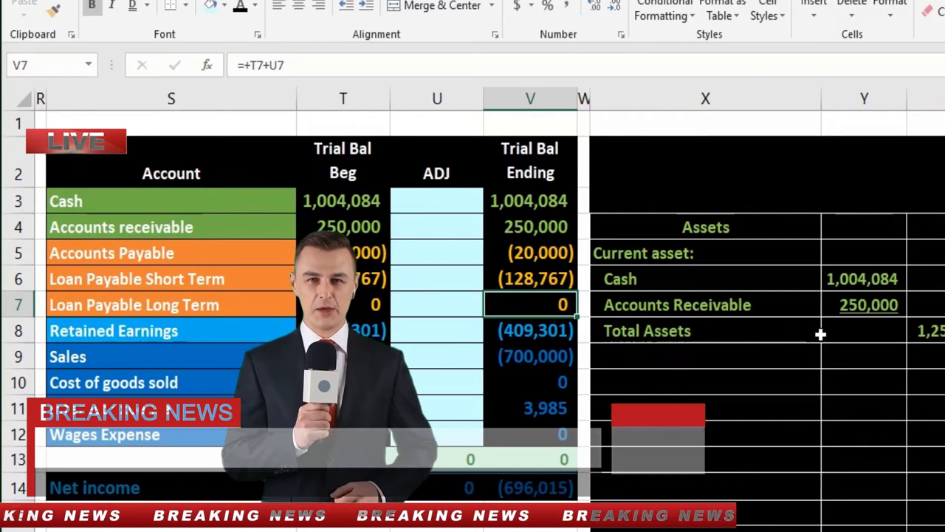
{"action": "left_click", "coordinate": [563, 278]}
{"action": "left_click_drag", "start_coordinate": [562, 278], "coordinate": [564, 294]}
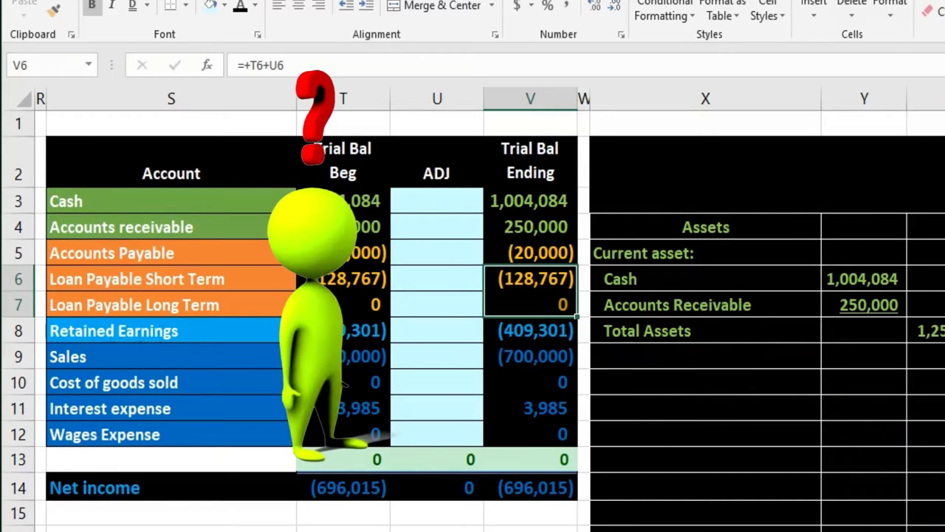
{"action": "scroll", "coordinate": [487, 310], "scroll_direction": "left", "scroll_amount": 5}
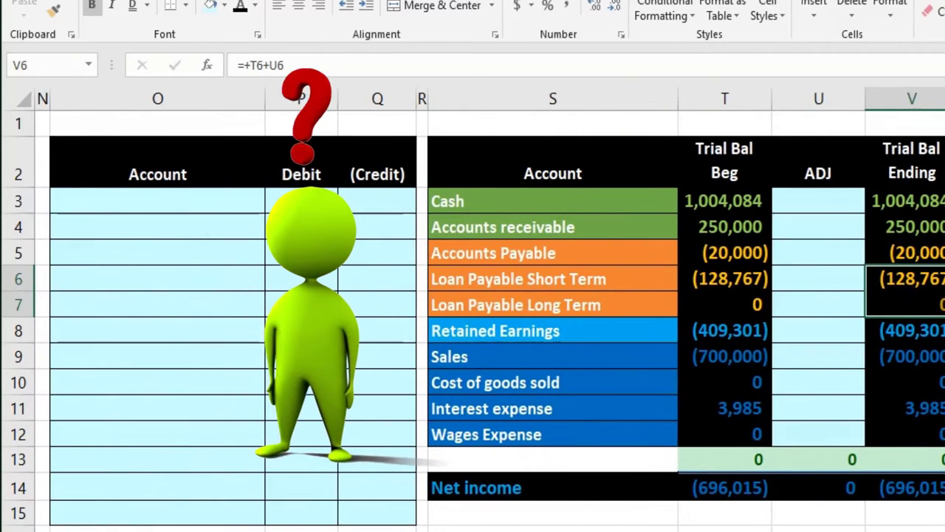
{"action": "scroll", "coordinate": [487, 311], "scroll_direction": "left", "scroll_amount": 1}
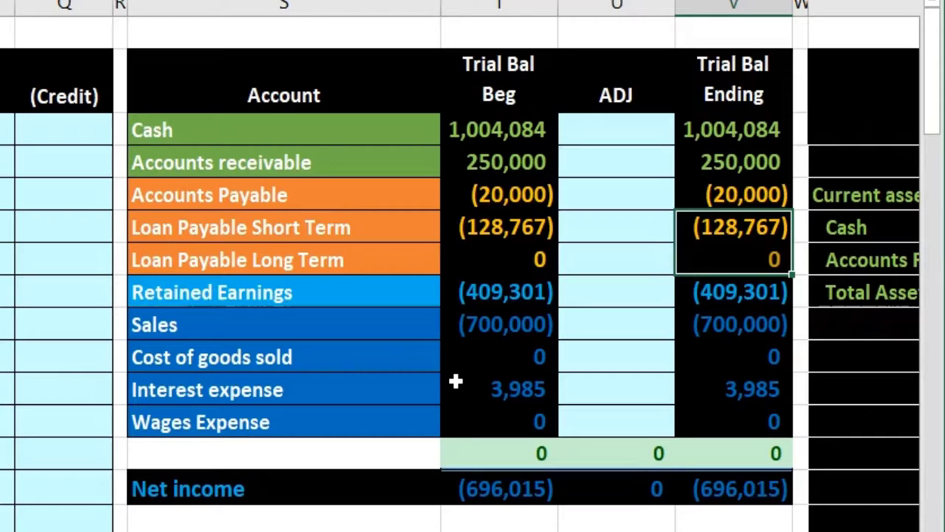
{"action": "left_click", "coordinate": [469, 230]}
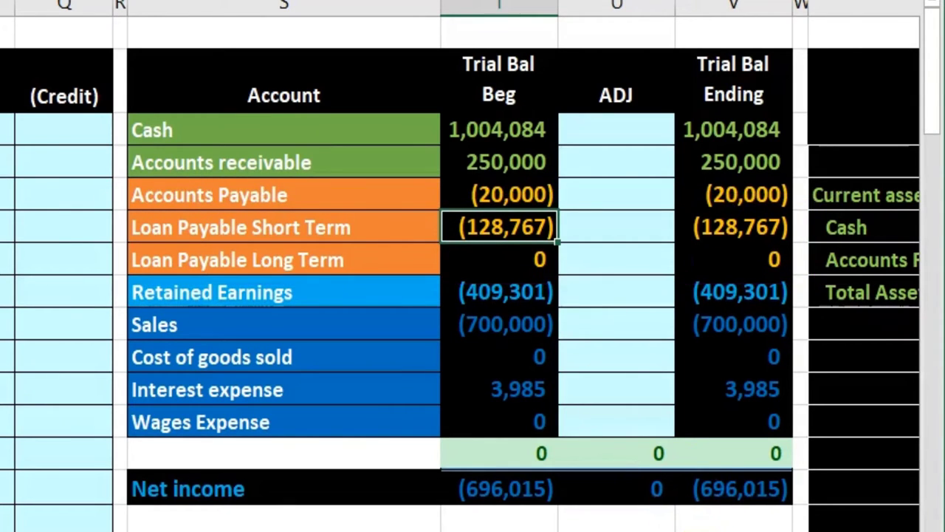
{"action": "scroll", "coordinate": [461, 266], "scroll_direction": "left", "scroll_amount": 10}
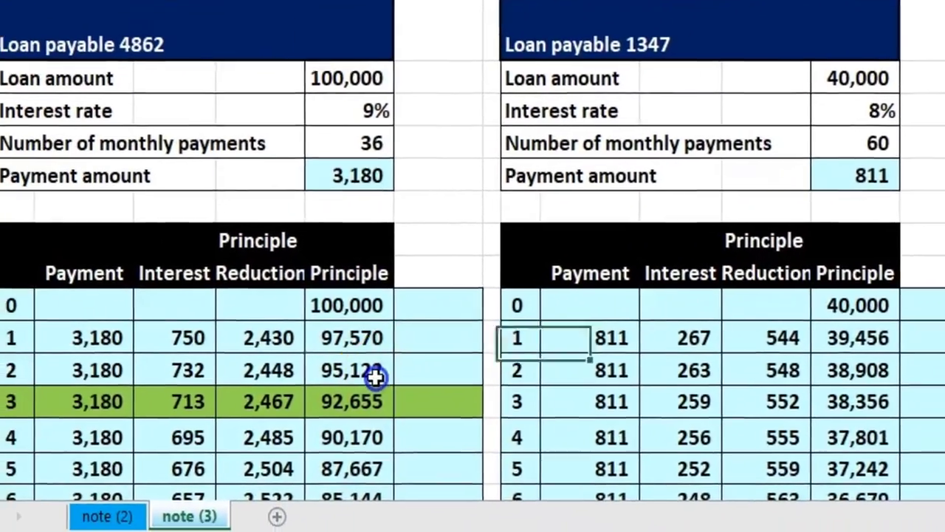
{"action": "left_click", "coordinate": [565, 363]}
{"action": "scroll", "coordinate": [531, 367], "scroll_direction": "down", "scroll_amount": 2}
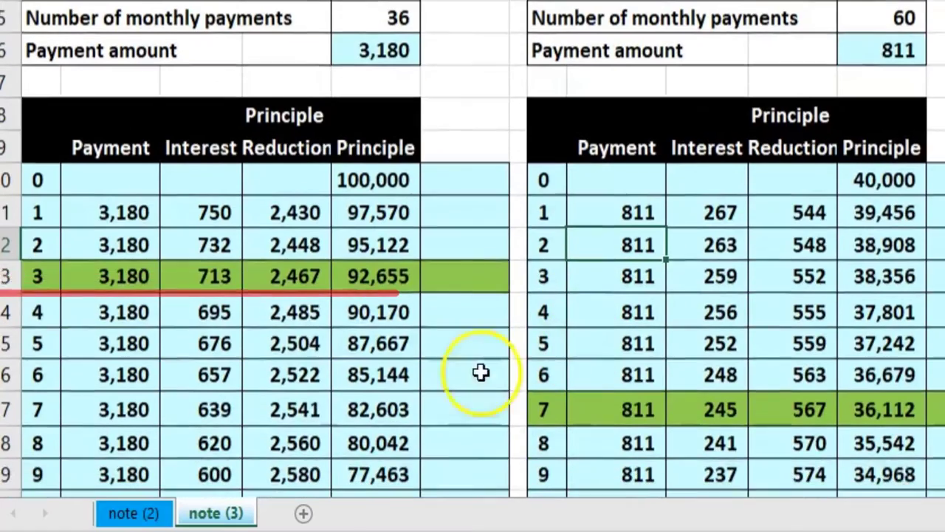
{"action": "left_click_drag", "start_coordinate": [47, 270], "coordinate": [448, 283]}
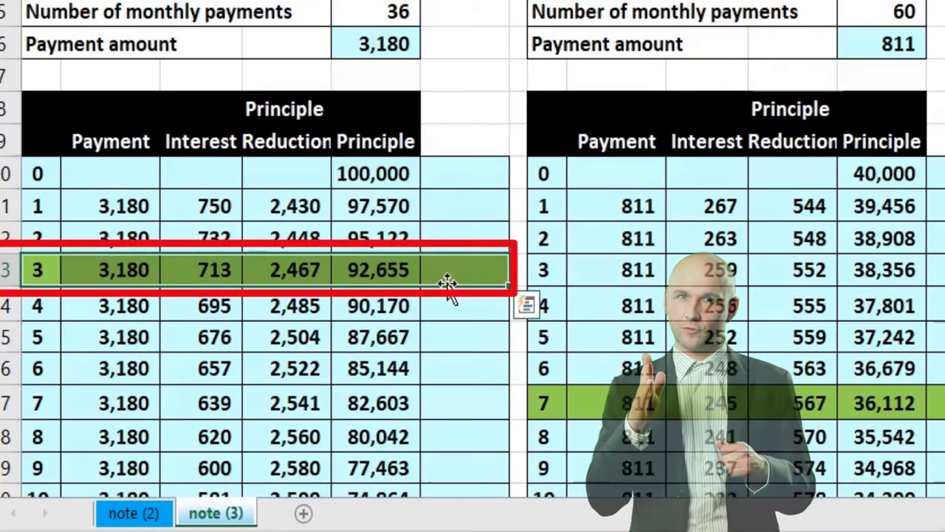
{"action": "left_click", "coordinate": [416, 268]}
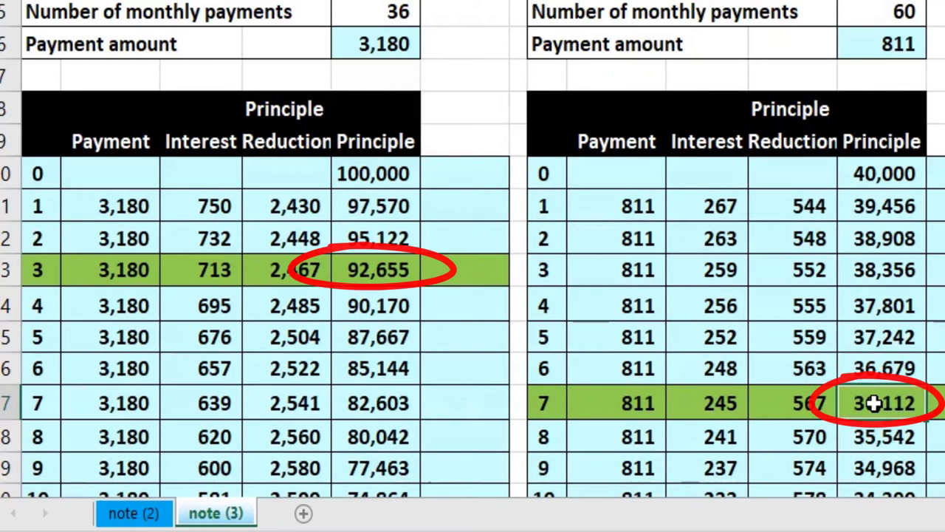
{"action": "scroll", "coordinate": [873, 402], "scroll_direction": "up", "scroll_amount": 2}
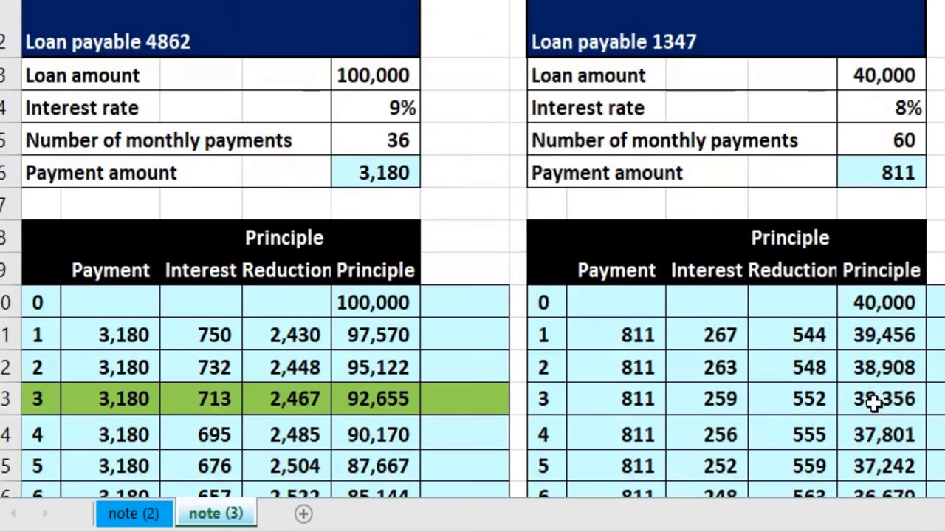
{"action": "left_click", "coordinate": [576, 33]}
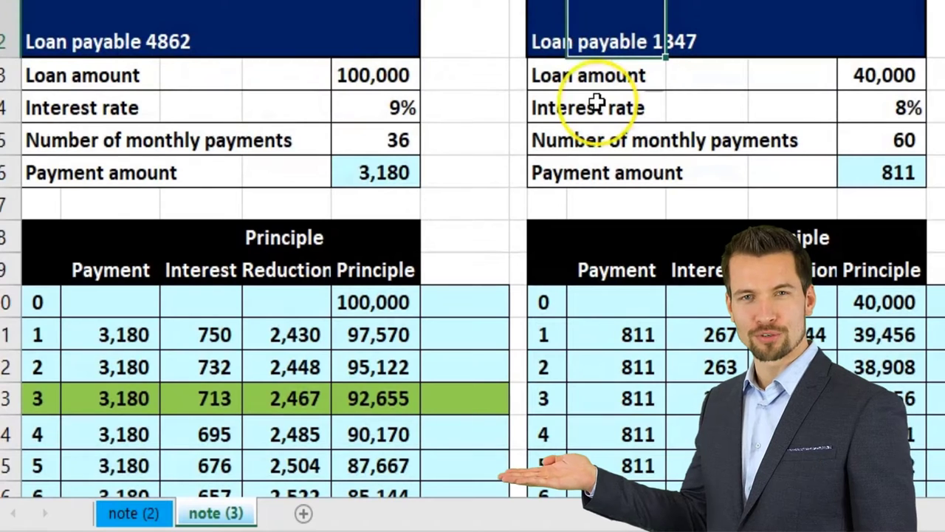
{"action": "scroll", "coordinate": [597, 102], "scroll_direction": "down", "scroll_amount": 2}
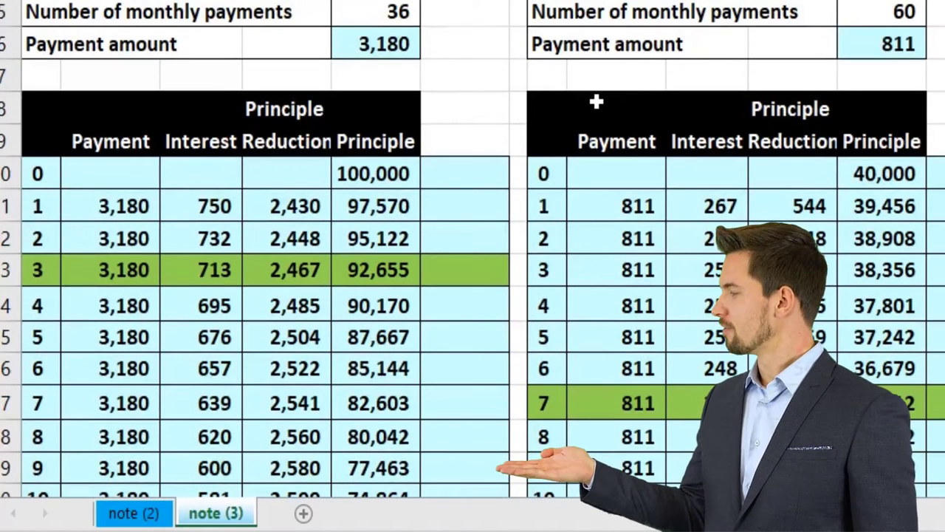
{"action": "left_click", "coordinate": [378, 275]}
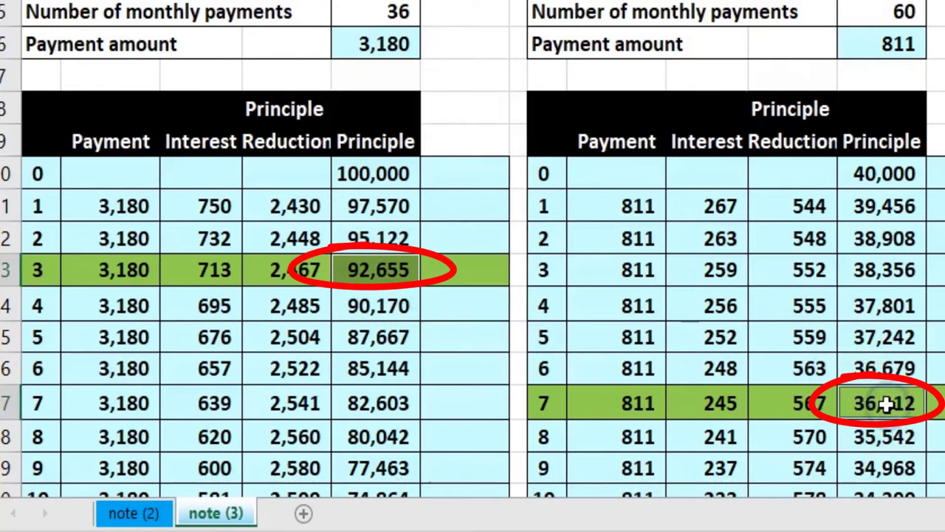
{"action": "left_click", "coordinate": [389, 273]}
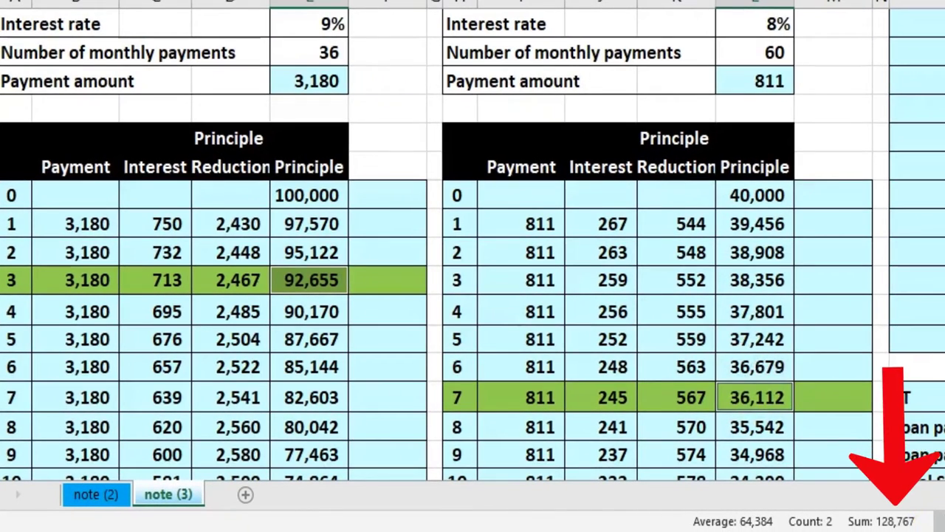
{"action": "scroll", "coordinate": [443, 243], "scroll_direction": "up", "scroll_amount": 2}
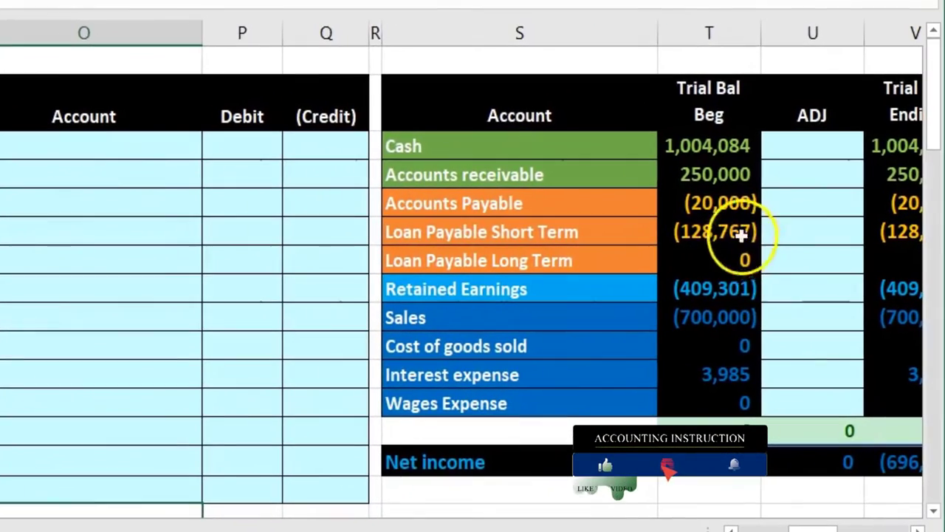
{"action": "left_click", "coordinate": [768, 227]}
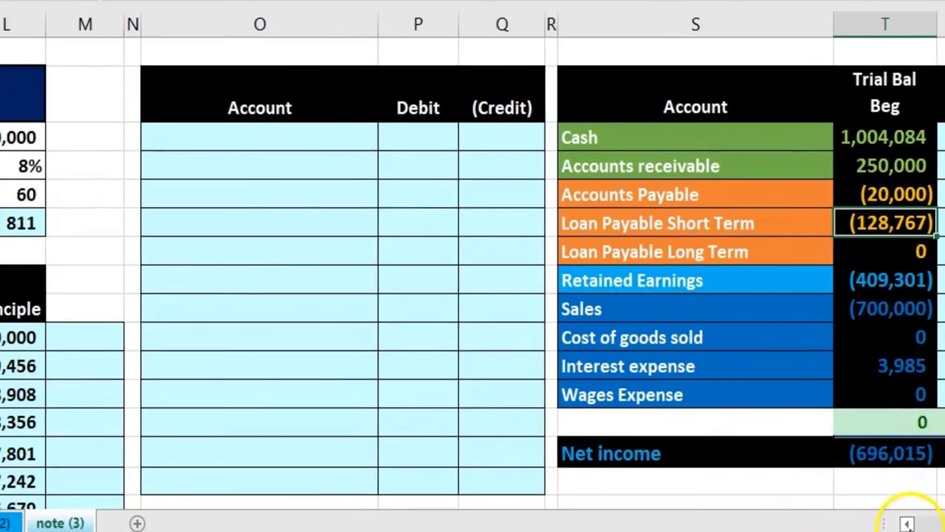
{"action": "scroll", "coordinate": [473, 266], "scroll_direction": "left", "scroll_amount": 1}
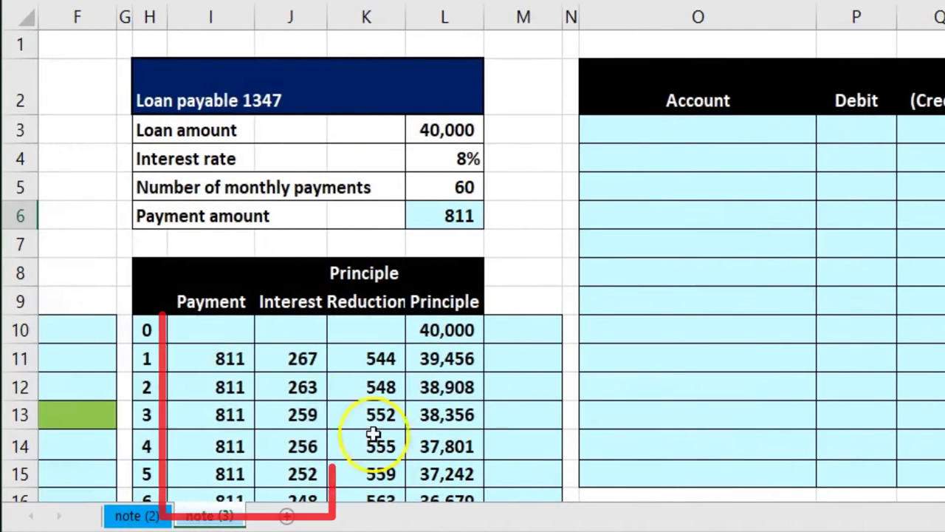
Step: Review loan 1347's first payments and interest amounts, then shift the view to show both loan schedules
{"action": "left_click", "coordinate": [229, 362]}
{"action": "left_click", "coordinate": [231, 408]}
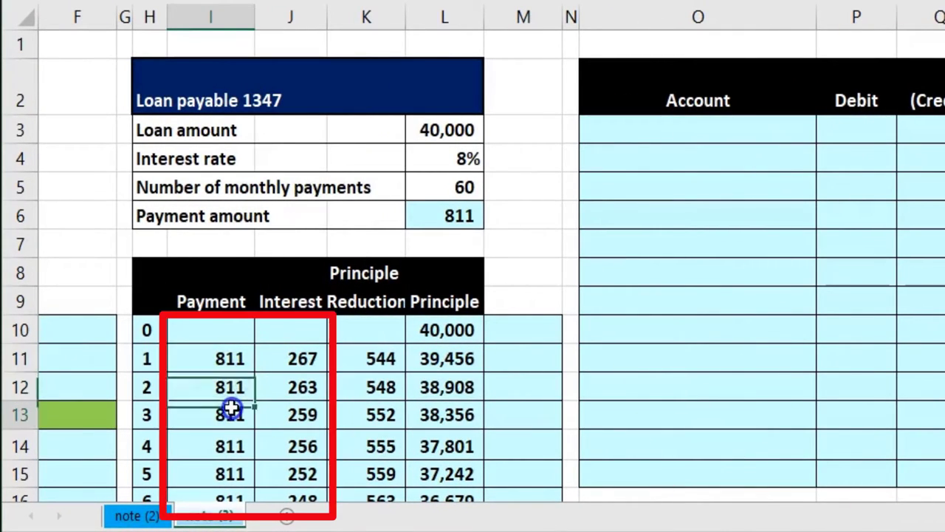
{"action": "left_click_drag", "start_coordinate": [298, 361], "coordinate": [297, 389]}
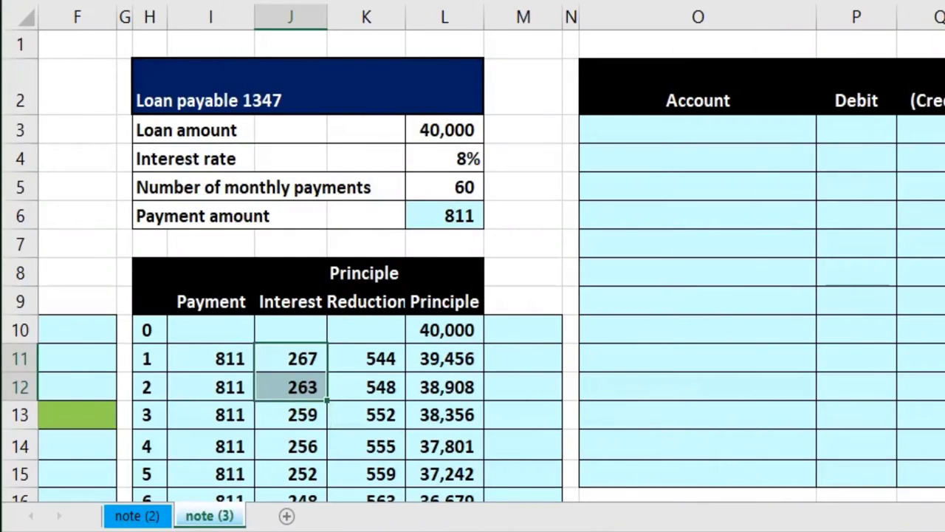
{"action": "scroll", "coordinate": [615, 333], "scroll_direction": "left", "scroll_amount": 5}
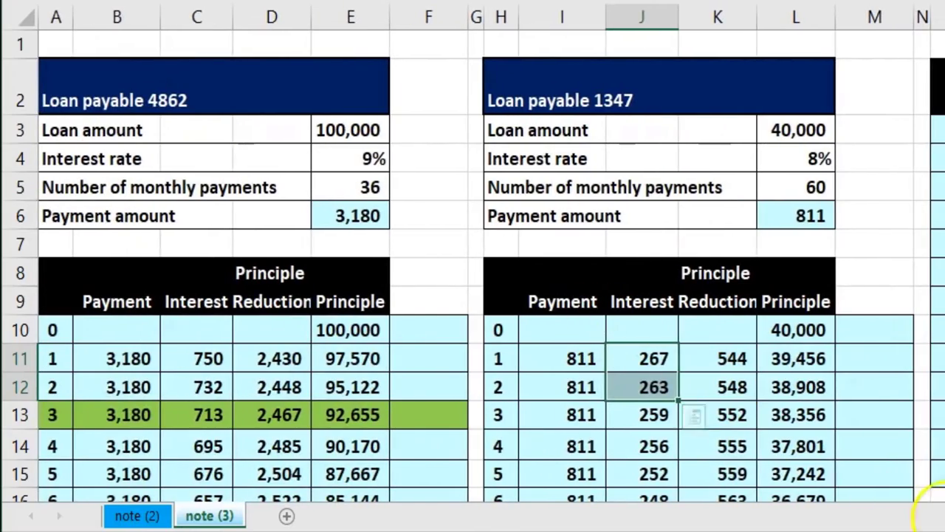
{"action": "scroll", "coordinate": [768, 399], "scroll_direction": "down", "scroll_amount": 3}
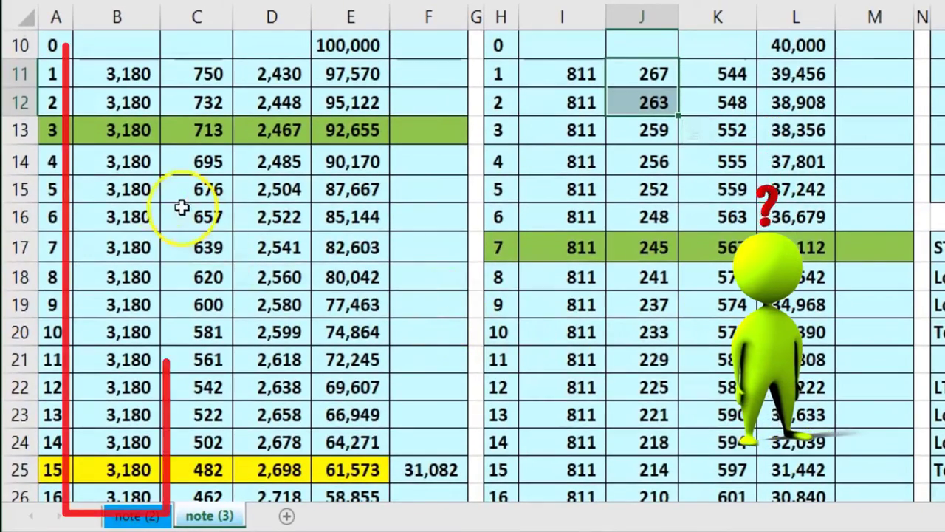
{"action": "left_click_drag", "start_coordinate": [136, 171], "coordinate": [151, 460]}
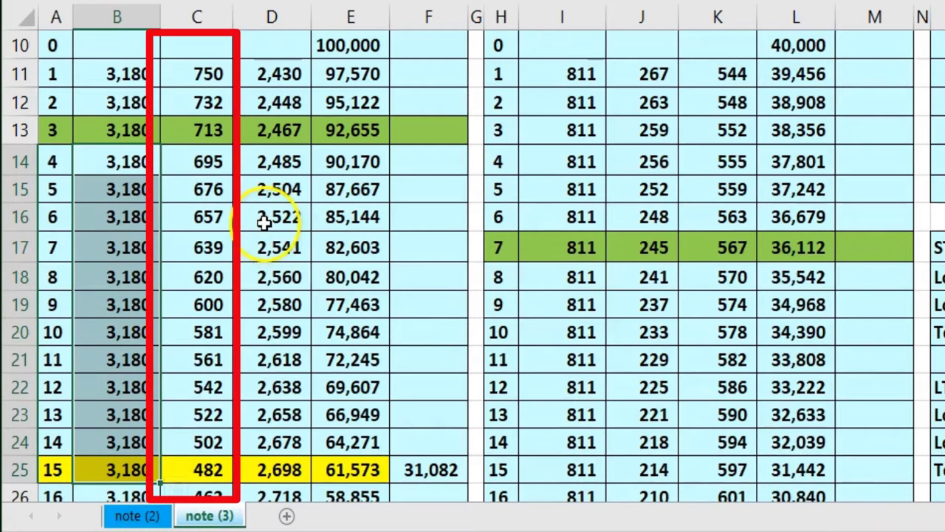
{"action": "left_click", "coordinate": [193, 190]}
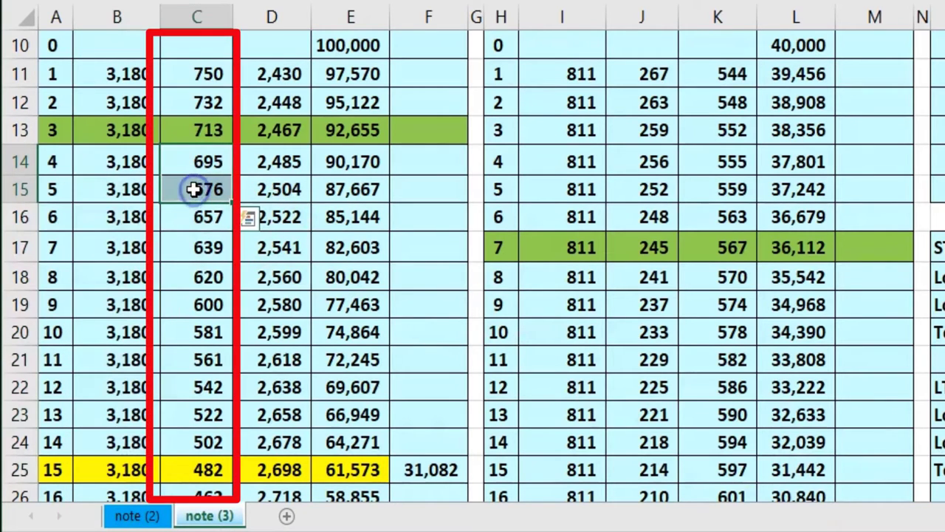
{"action": "left_click_drag", "start_coordinate": [210, 186], "coordinate": [240, 195]}
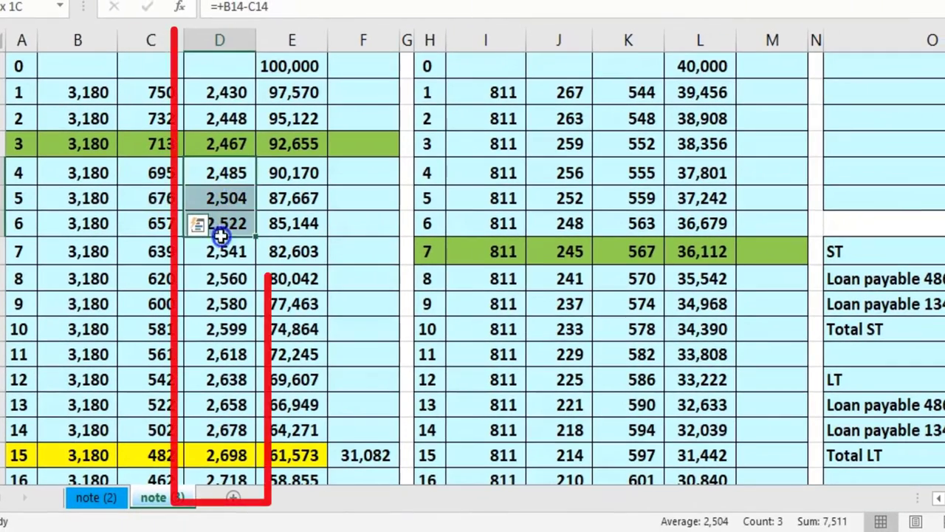
{"action": "left_click_drag", "start_coordinate": [221, 236], "coordinate": [228, 452]}
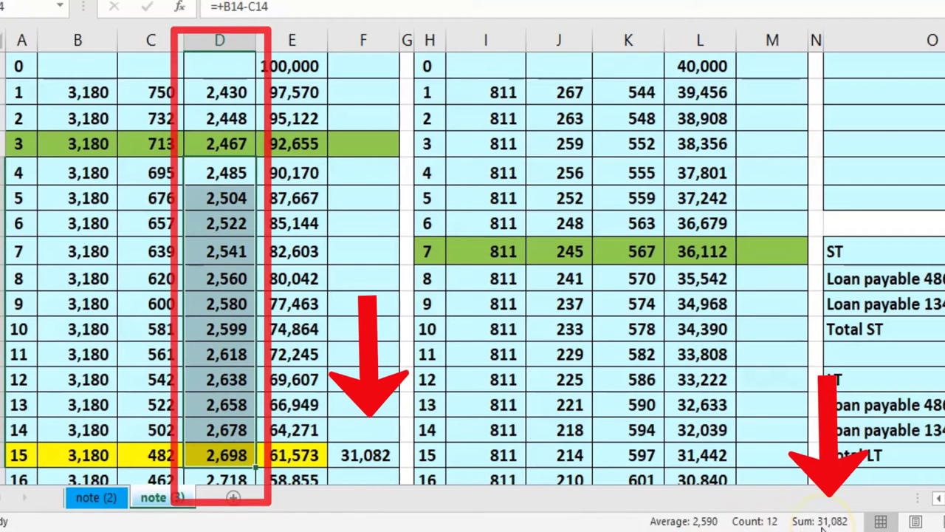
{"action": "left_click", "coordinate": [381, 456]}
{"action": "double_click", "coordinate": [382, 456]}
{"action": "key", "text": "Return"}
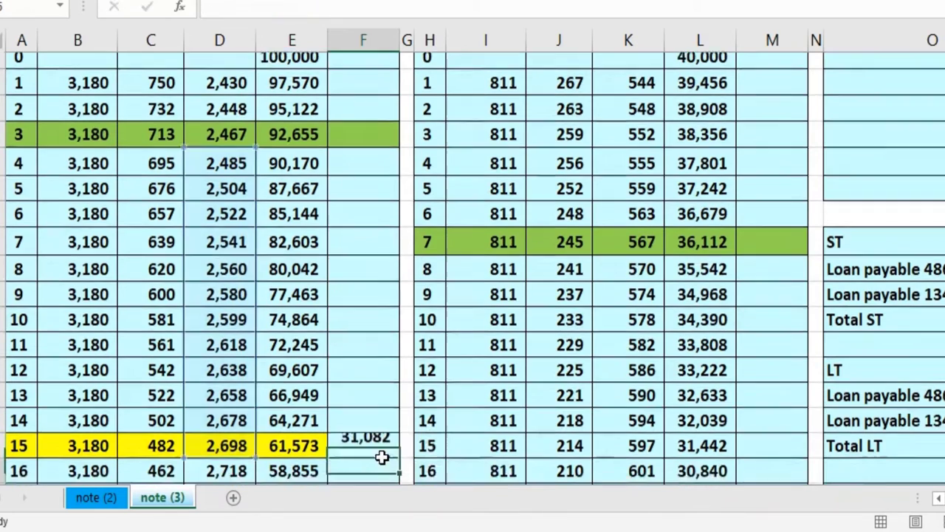
{"action": "left_click", "coordinate": [295, 126]}
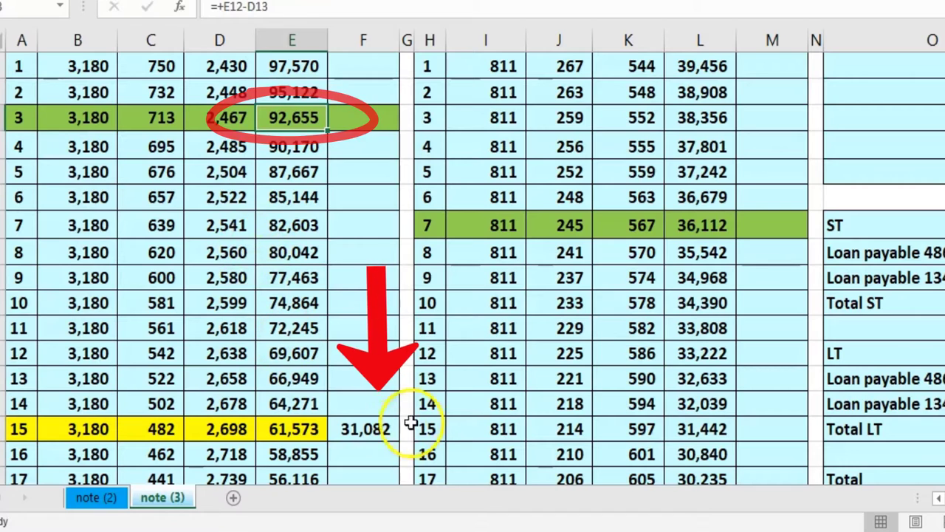
{"action": "left_click", "coordinate": [382, 430]}
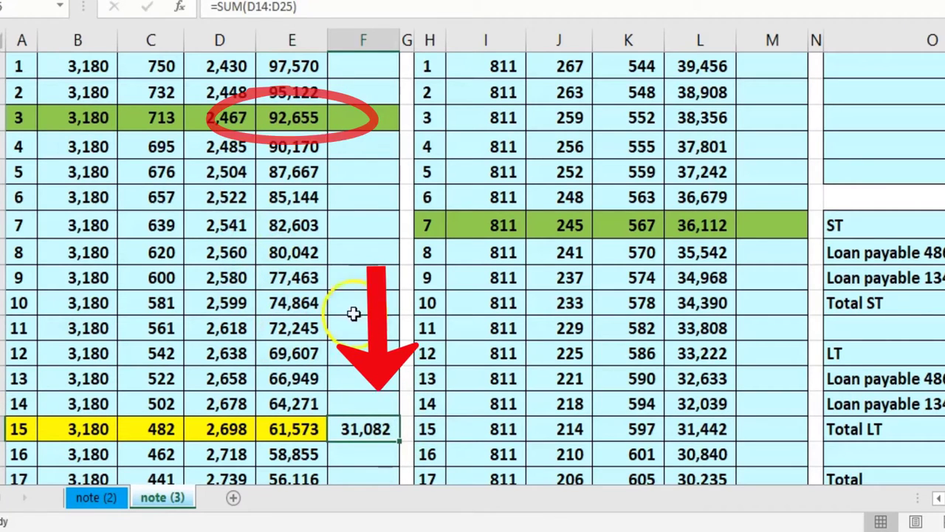
{"action": "left_click", "coordinate": [305, 129]}
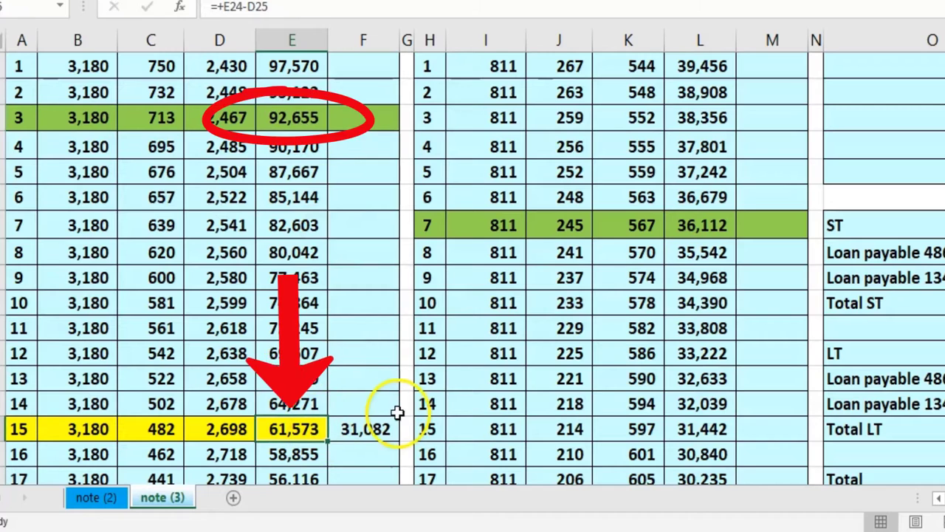
{"action": "left_click", "coordinate": [396, 419]}
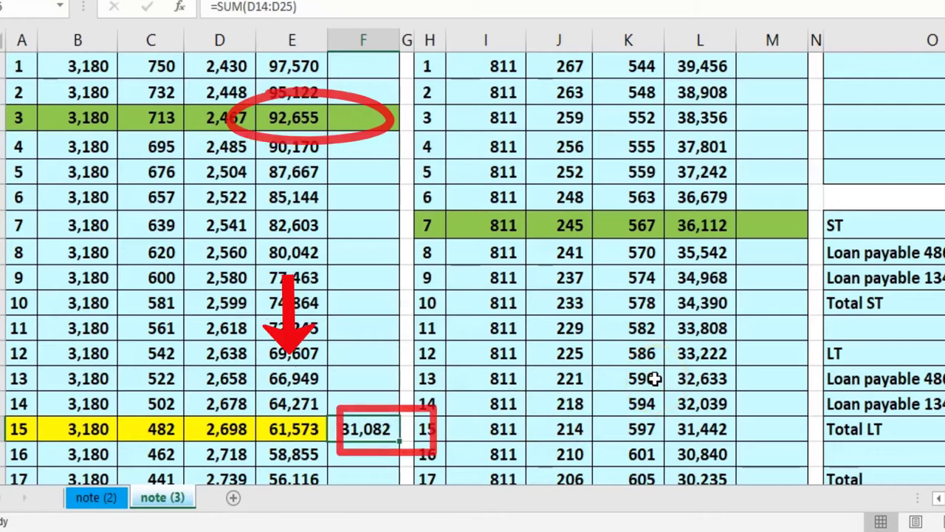
{"action": "left_click", "coordinate": [673, 355]}
{"action": "scroll", "coordinate": [674, 347], "scroll_direction": "up", "scroll_amount": 1}
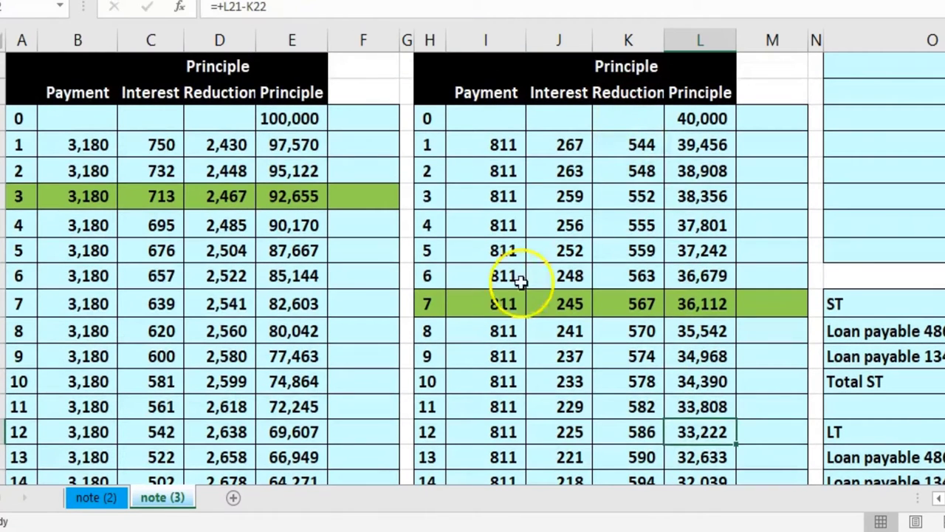
{"action": "left_click_drag", "start_coordinate": [419, 302], "coordinate": [713, 304]}
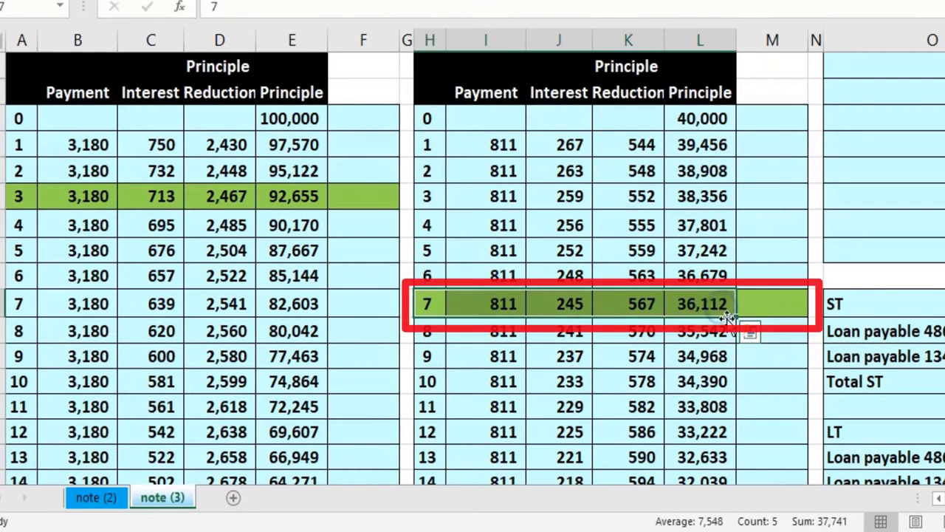
{"action": "left_click", "coordinate": [709, 302]}
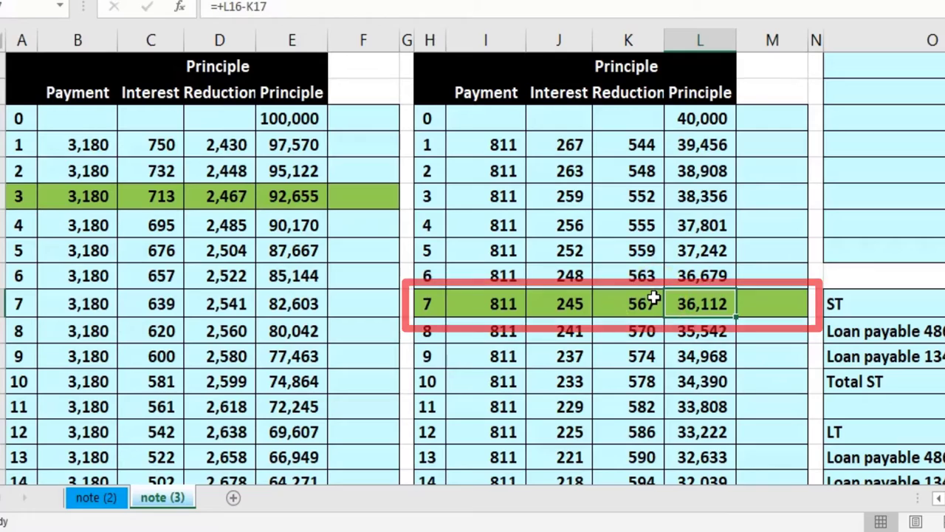
{"action": "scroll", "coordinate": [655, 232], "scroll_direction": "down", "scroll_amount": 2}
{"action": "left_click", "coordinate": [650, 233]}
{"action": "left_click", "coordinate": [628, 180]}
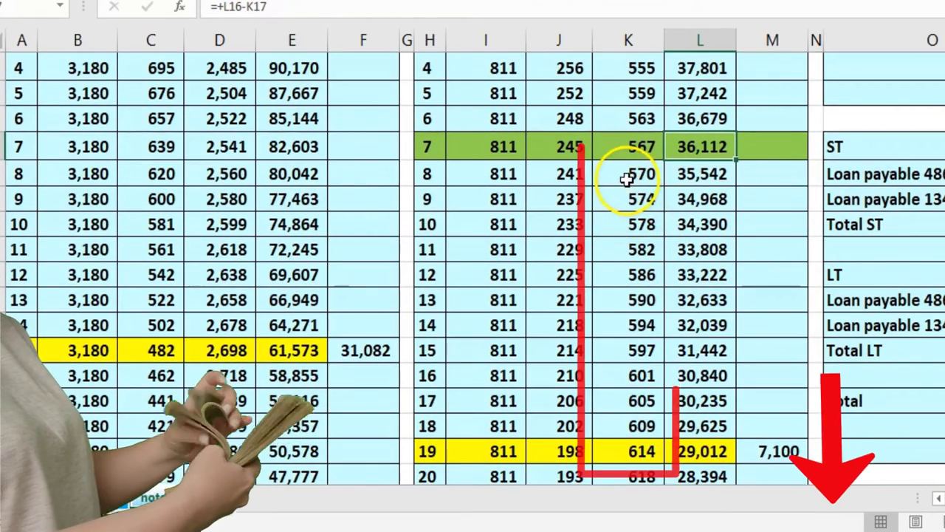
{"action": "left_click_drag", "start_coordinate": [627, 179], "coordinate": [655, 438]}
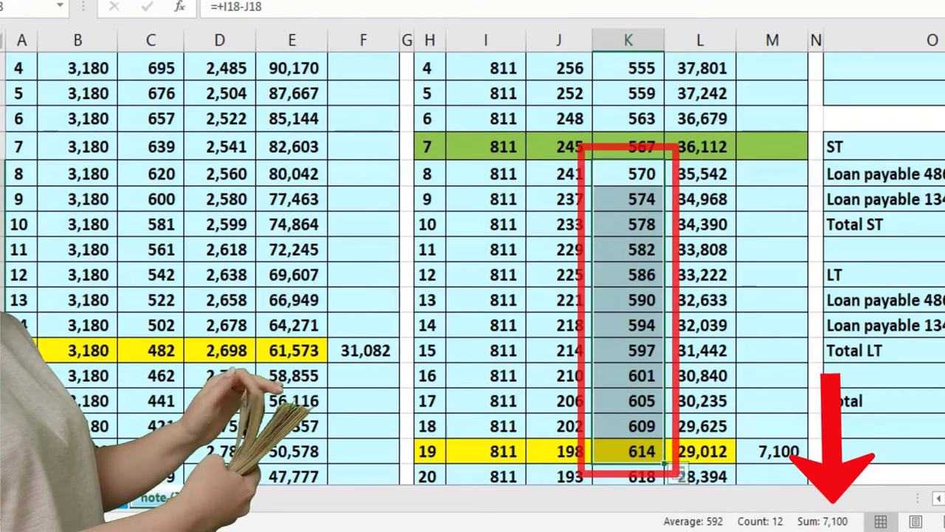
{"action": "left_click", "coordinate": [784, 451]}
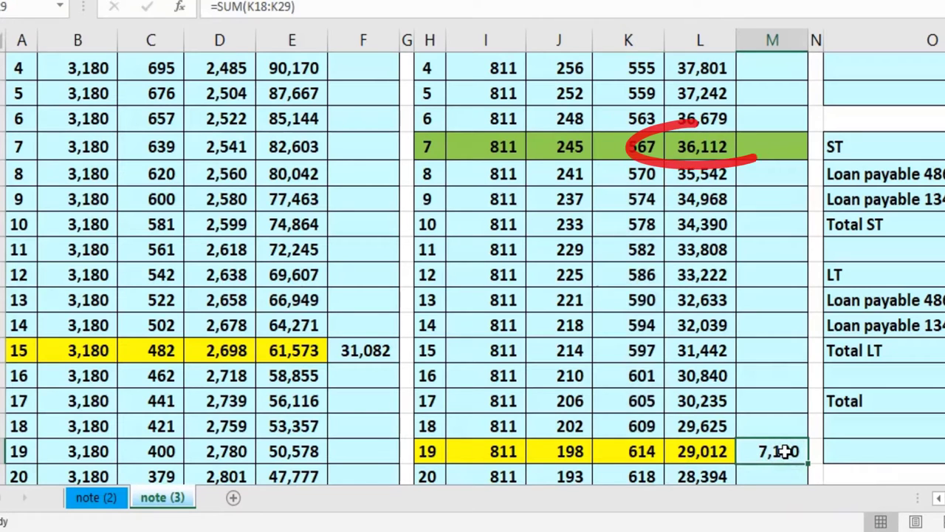
{"action": "left_click", "coordinate": [696, 151]}
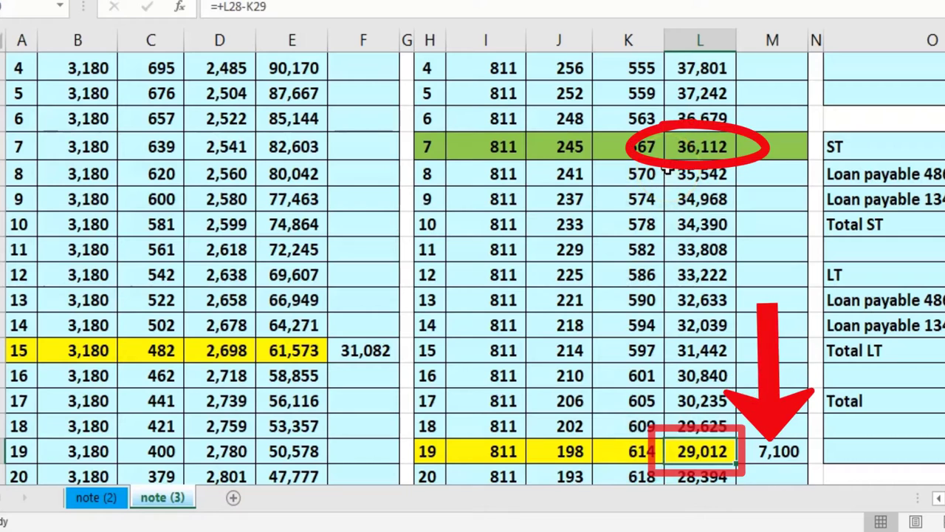
{"action": "left_click", "coordinate": [800, 447]}
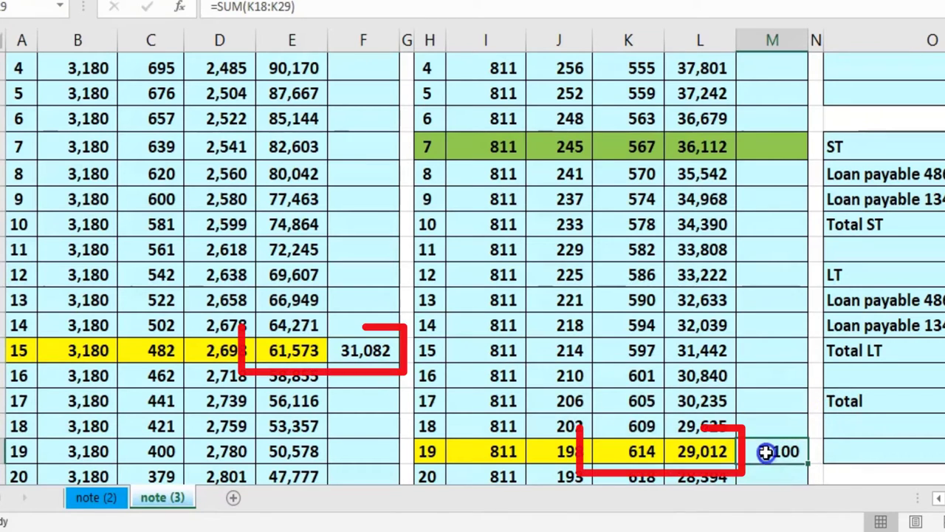
{"action": "left_click", "coordinate": [303, 353]}
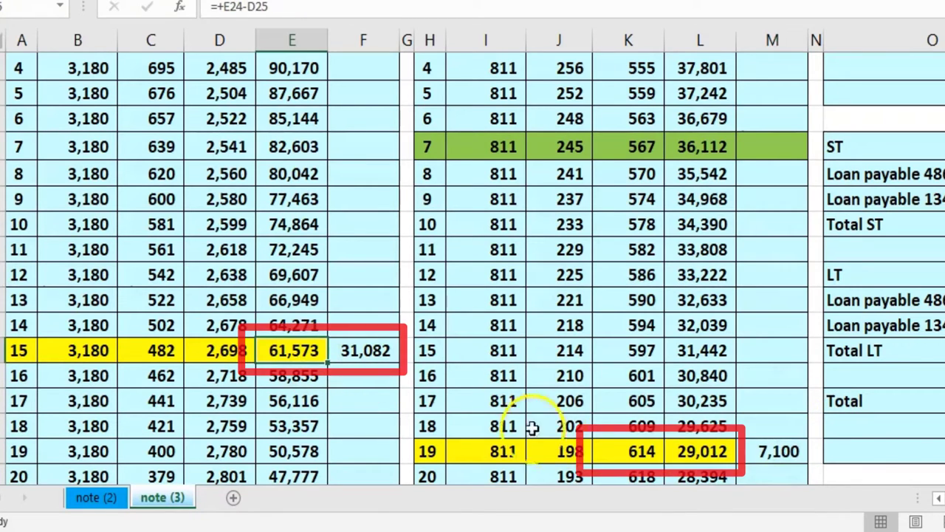
{"action": "left_click", "coordinate": [687, 450]}
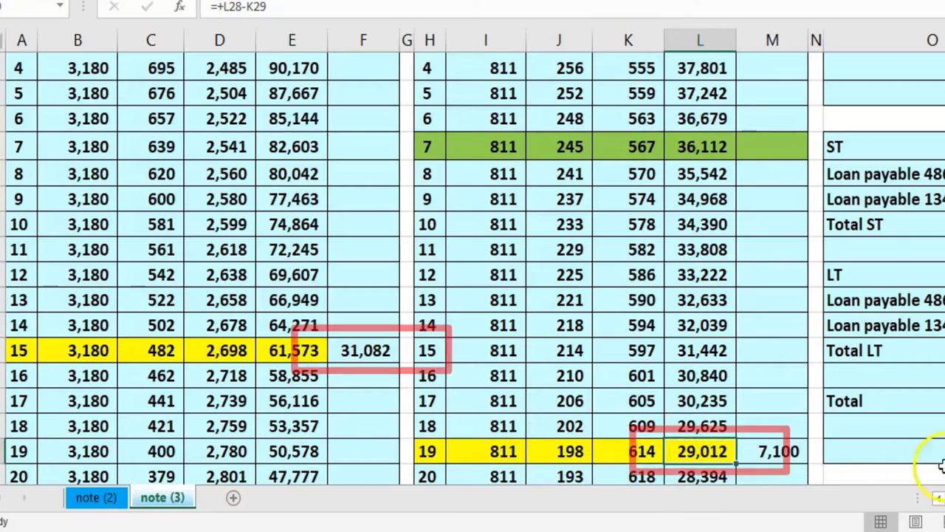
{"action": "scroll", "coordinate": [472, 258], "scroll_direction": "right", "scroll_amount": 3}
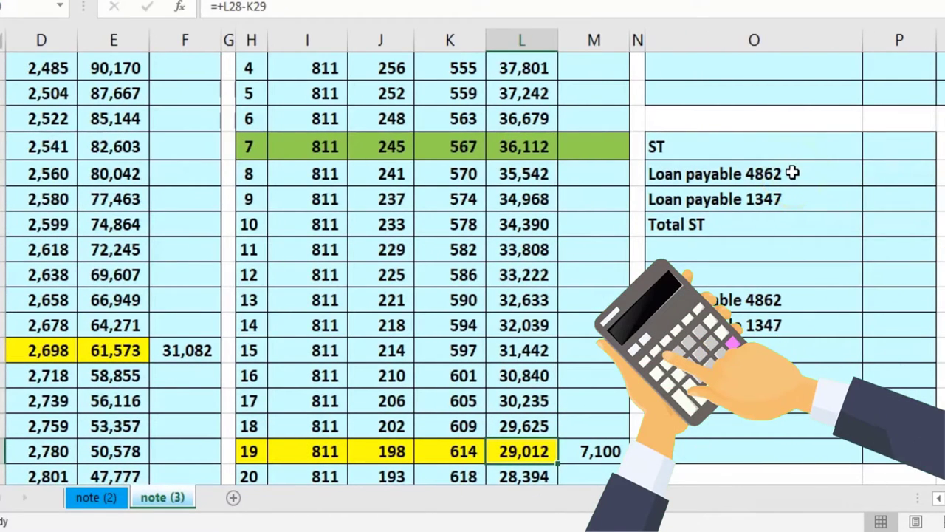
Step: Link the short-term amounts 31,082 and 7,100 and sum them to a Total ST of 38,182
{"action": "left_click", "coordinate": [792, 173]}
{"action": "left_click", "coordinate": [879, 175]}
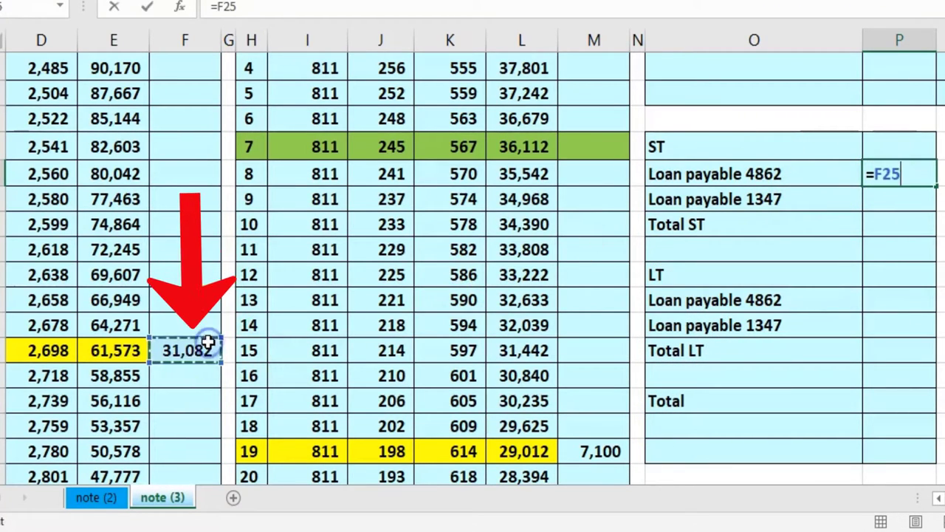
{"action": "key", "text": "Return"}
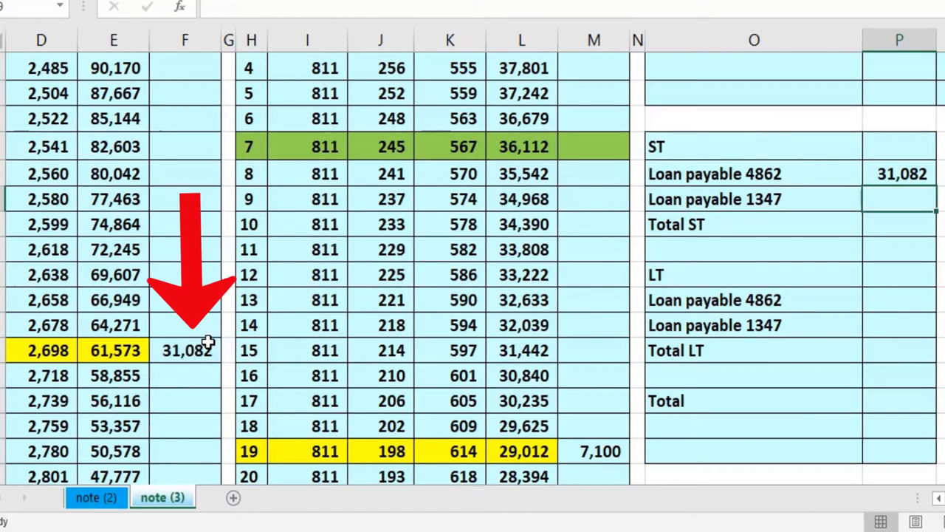
{"action": "left_click", "coordinate": [595, 452]}
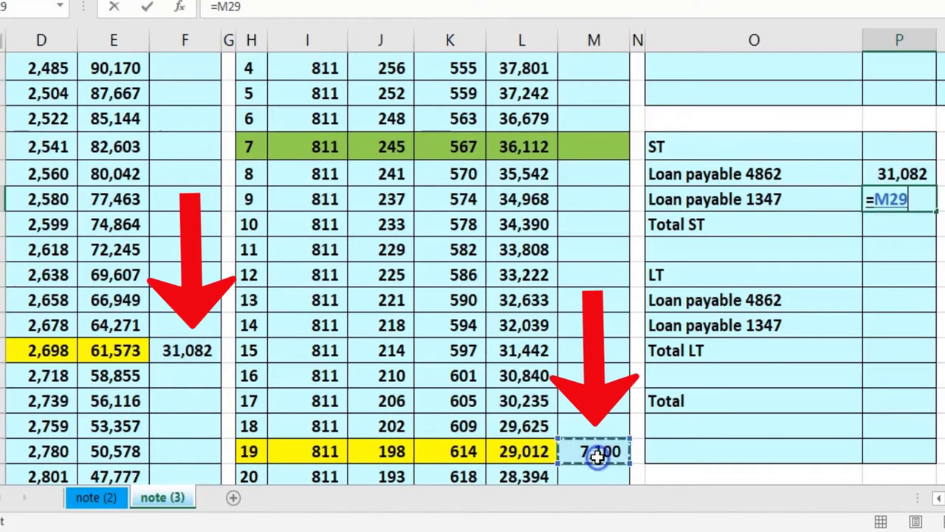
{"action": "key", "text": "Return"}
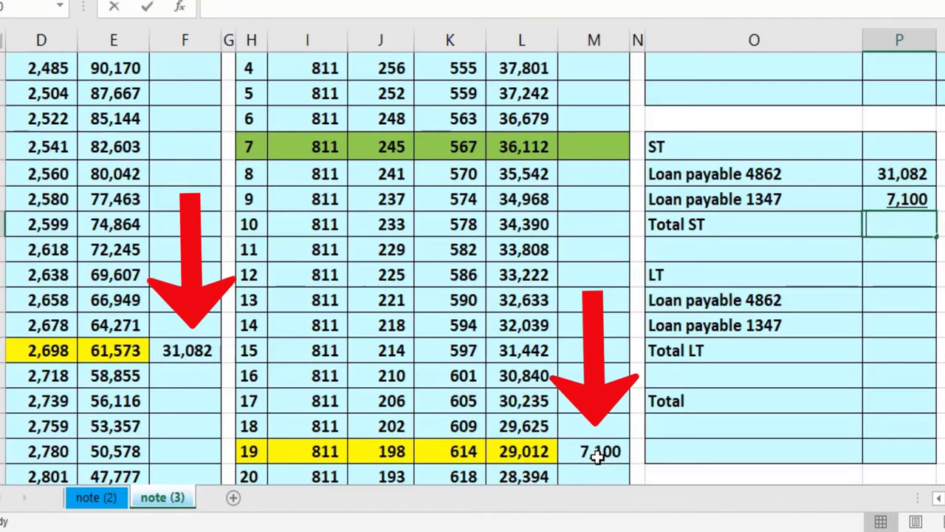
{"action": "type", "text": "=sum("}
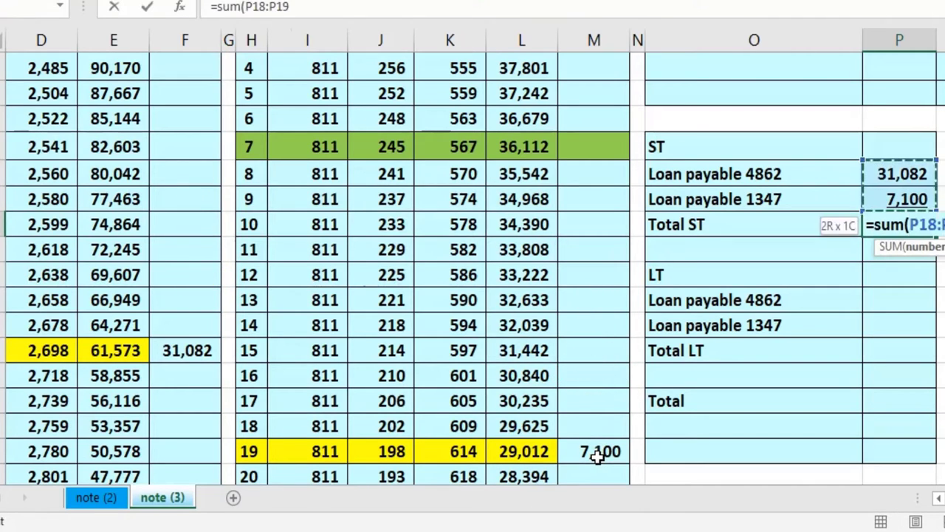
{"action": "key", "text": "Return"}
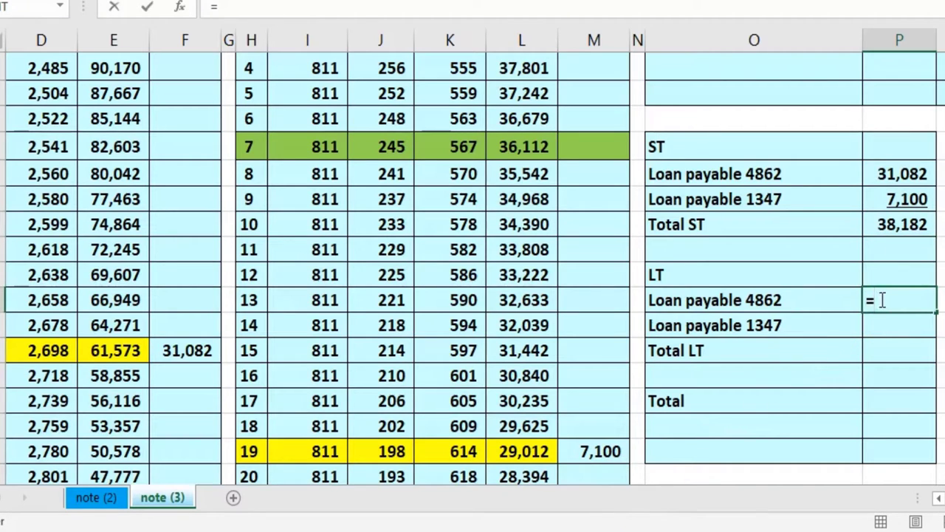
Step: Link the long-term amounts 61,573 and 29,012 and sum them to a Total LT of 90,585
{"action": "left_click", "coordinate": [120, 350]}
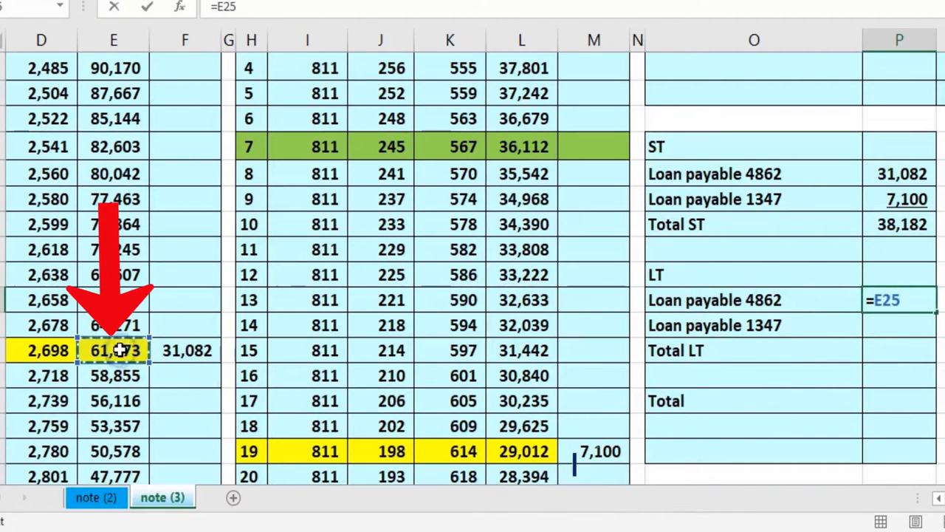
{"action": "key", "text": "Return"}
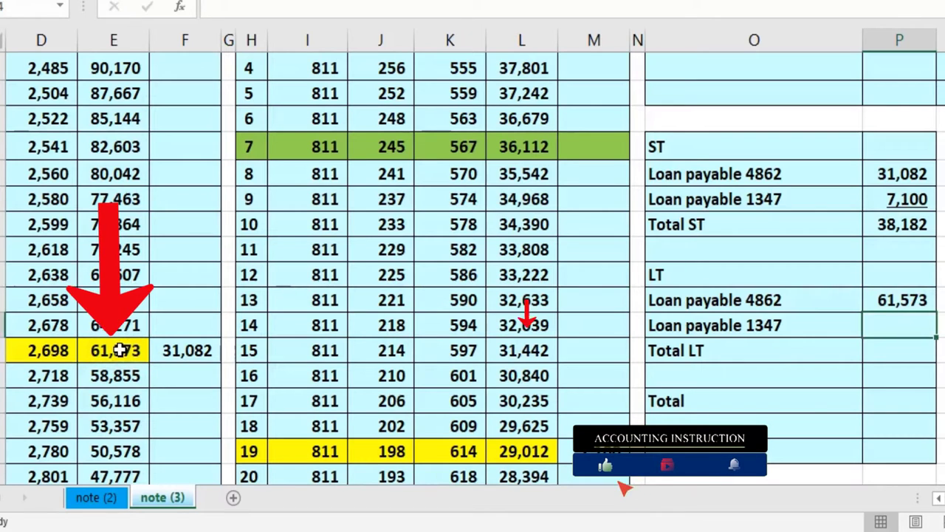
{"action": "type", "text": "="}
{"action": "left_click", "coordinate": [502, 450]}
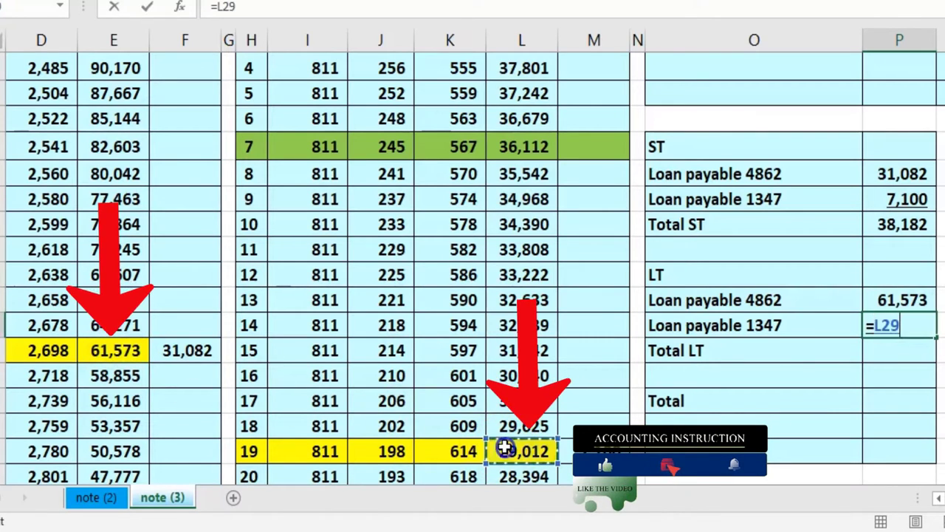
{"action": "key", "text": "Return"}
{"action": "type", "text": "=sum("}
{"action": "key", "text": "Up"}
{"action": "key", "text": "shift+Up"}
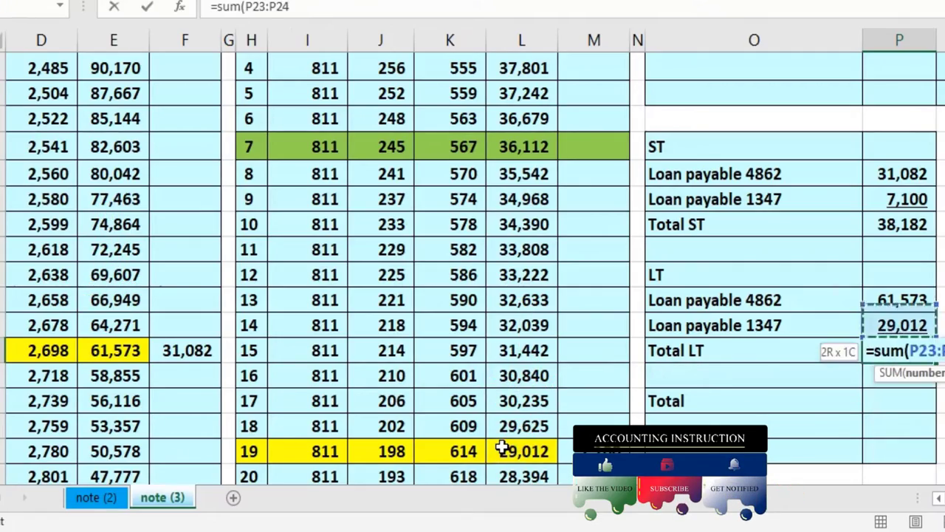
{"action": "key", "text": "Return"}
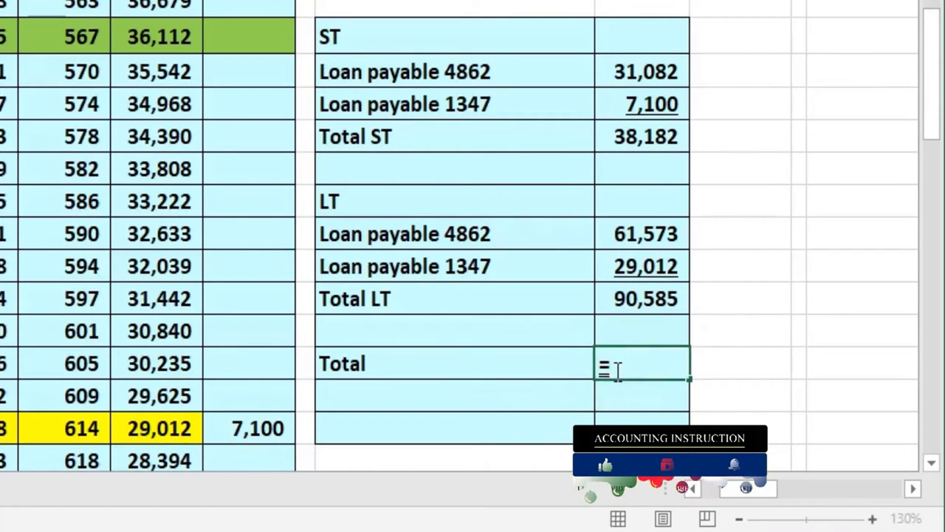
Step: Enter the grand total as Total ST plus Total LT, giving 128,767
{"action": "left_click", "coordinate": [653, 137]}
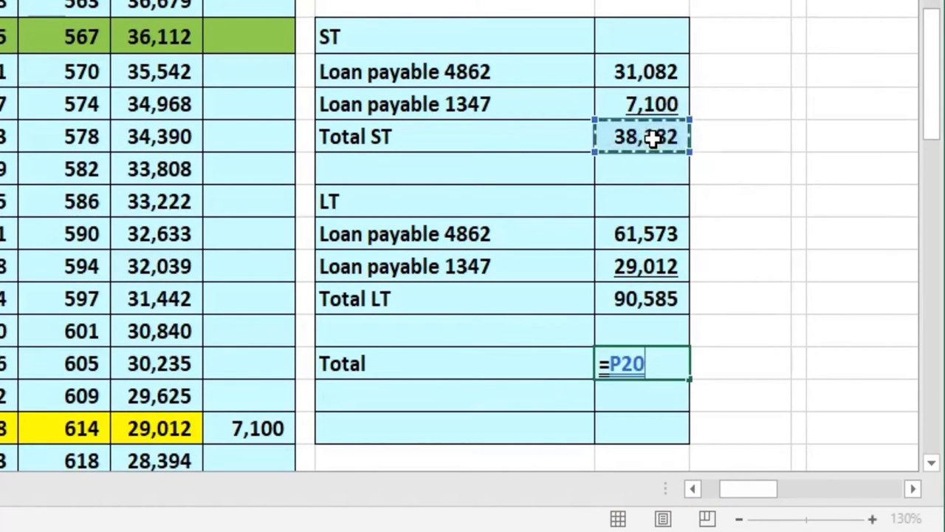
{"action": "type", "text": "+"}
{"action": "left_click", "coordinate": [633, 296]}
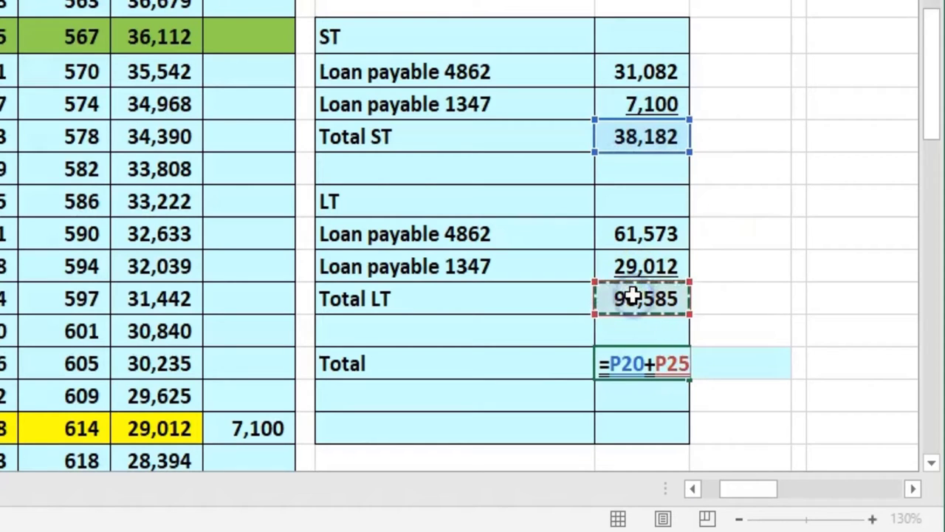
{"action": "key", "text": "Return"}
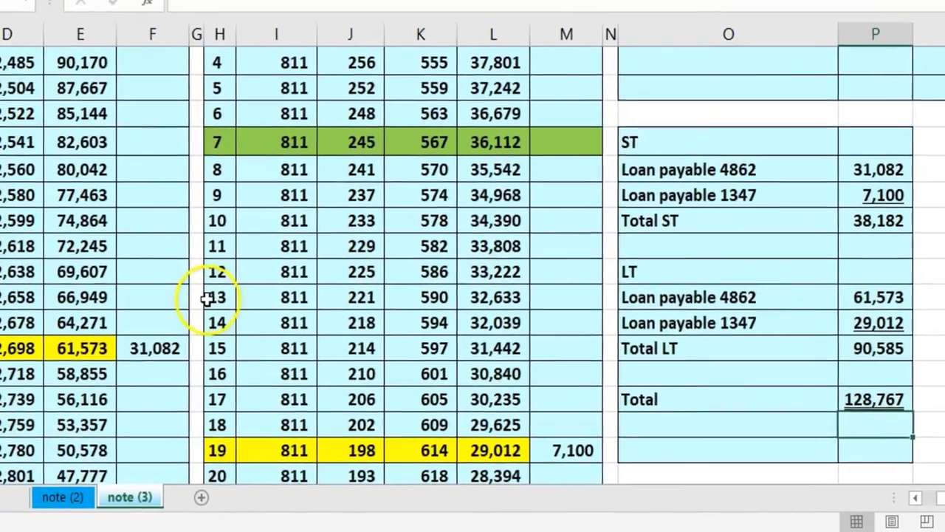
Step: Compare the trial balance's (128,767) Loan Payable Short Term with the loans Total of 128,767
{"action": "scroll", "coordinate": [177, 148], "scroll_direction": "up", "scroll_amount": 1}
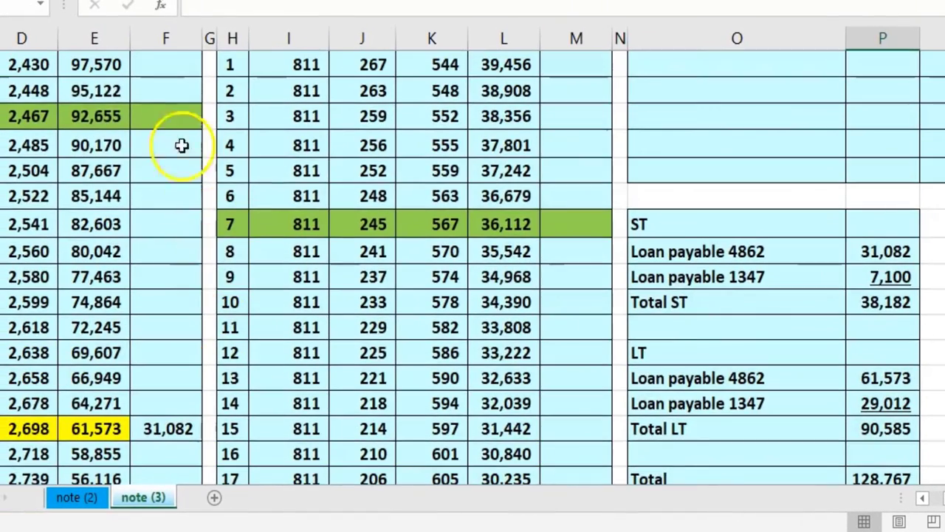
{"action": "left_click", "coordinate": [111, 118]}
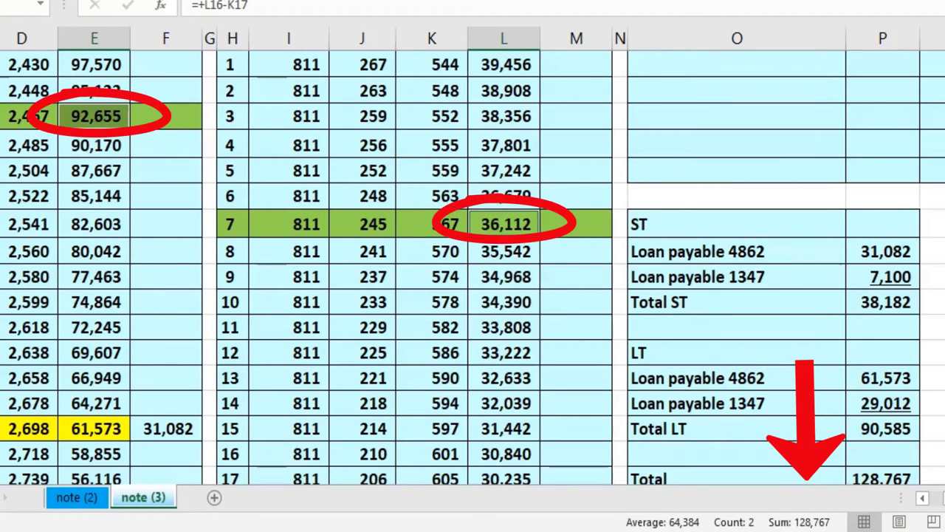
{"action": "left_click", "coordinate": [930, 353]}
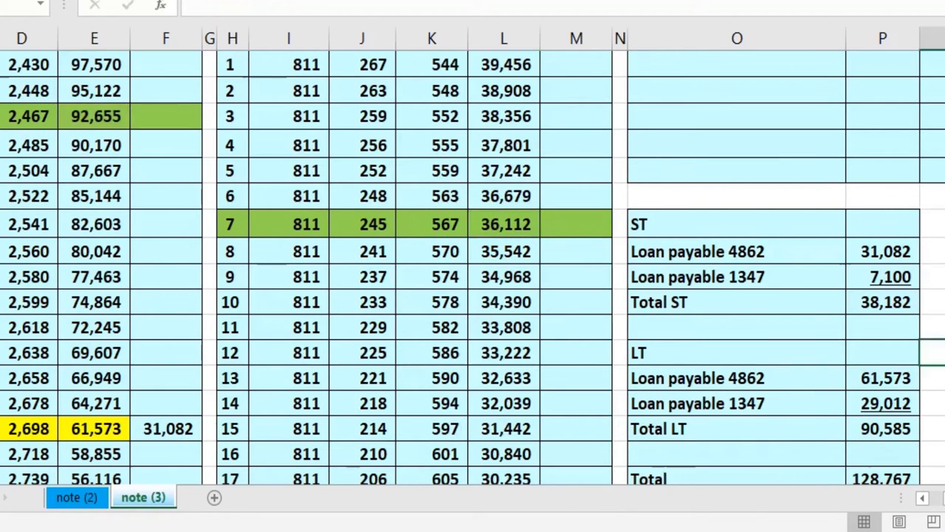
{"action": "scroll", "coordinate": [930, 353], "scroll_direction": "up", "scroll_amount": 4}
{"action": "scroll", "coordinate": [472, 266], "scroll_direction": "right", "scroll_amount": 8}
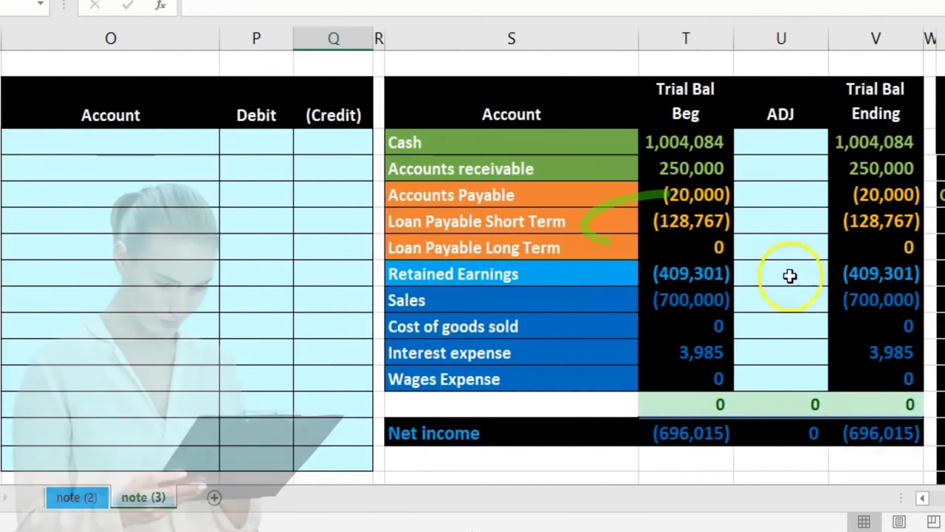
{"action": "left_click", "coordinate": [698, 223]}
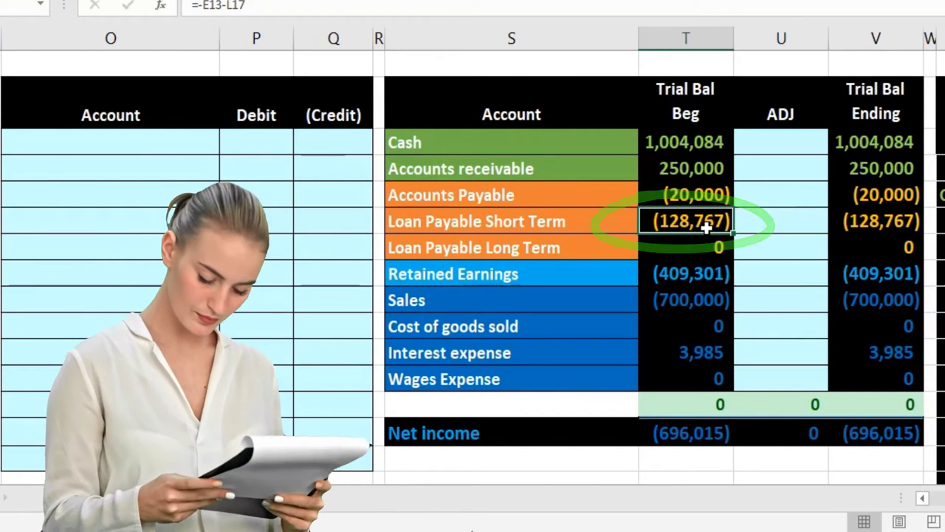
{"action": "scroll", "coordinate": [707, 228], "scroll_direction": "down", "scroll_amount": 5}
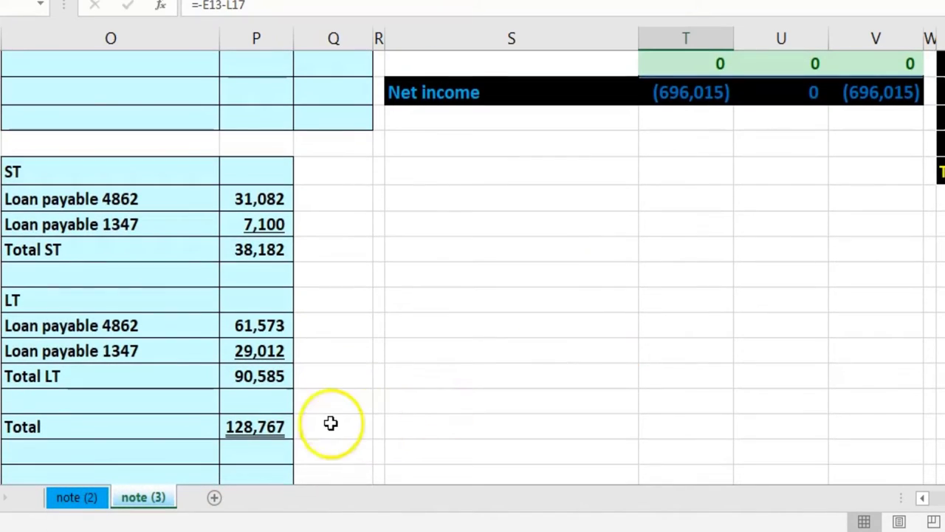
{"action": "left_click", "coordinate": [272, 429]}
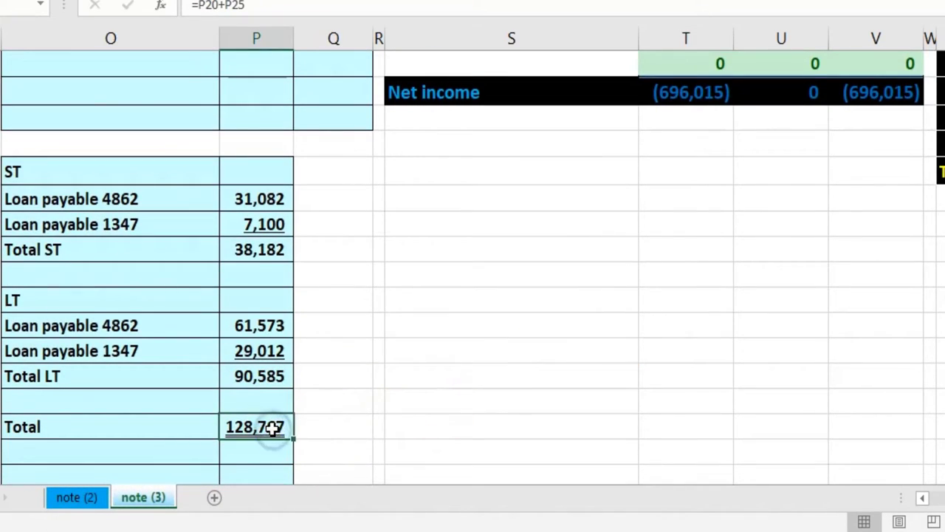
{"action": "scroll", "coordinate": [415, 404], "scroll_direction": "up", "scroll_amount": 5}
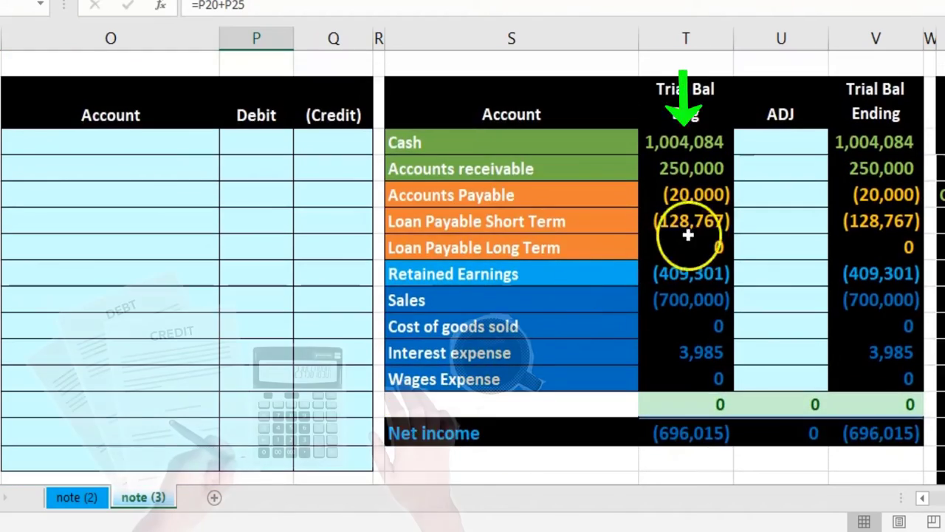
{"action": "left_click", "coordinate": [687, 221]}
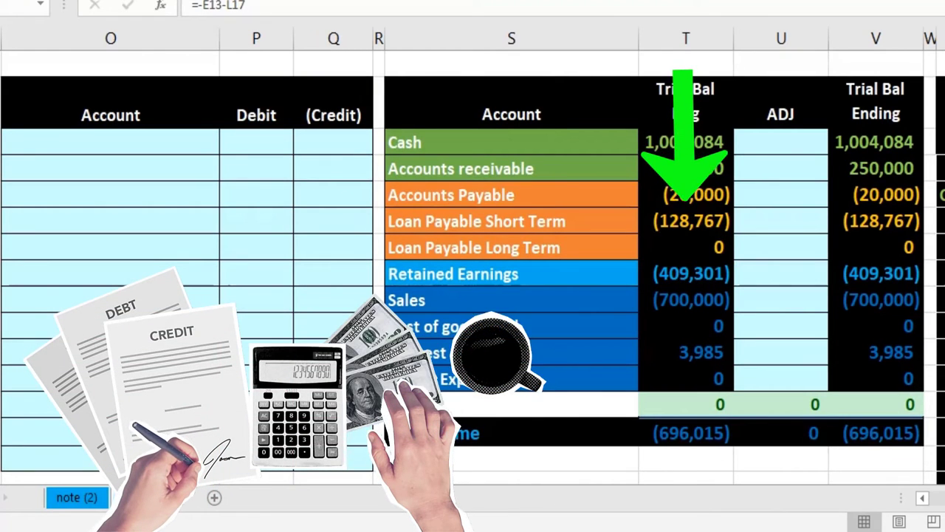
{"action": "left_click", "coordinate": [704, 223]}
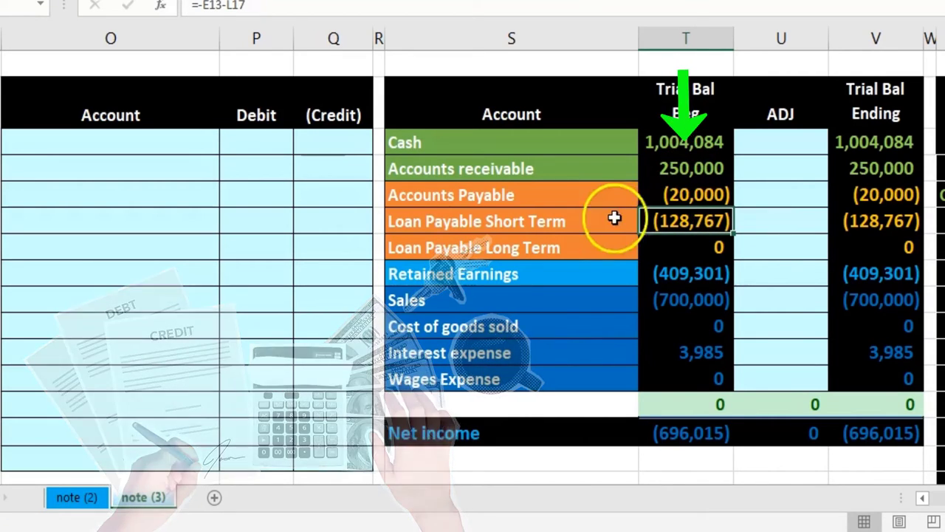
{"action": "left_click", "coordinate": [555, 217]}
Step: Paste 'Loan Payable Short Term' as values into the entry and debit it 90,585 via =P25
{"action": "right_click", "coordinate": [555, 217]}
{"action": "left_click", "coordinate": [569, 251]}
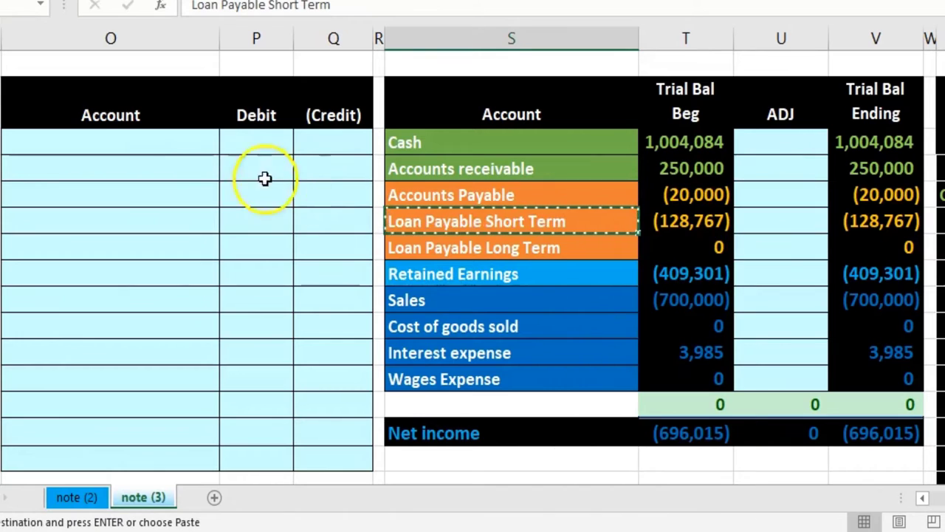
{"action": "left_click", "coordinate": [162, 142]}
{"action": "right_click", "coordinate": [163, 141]}
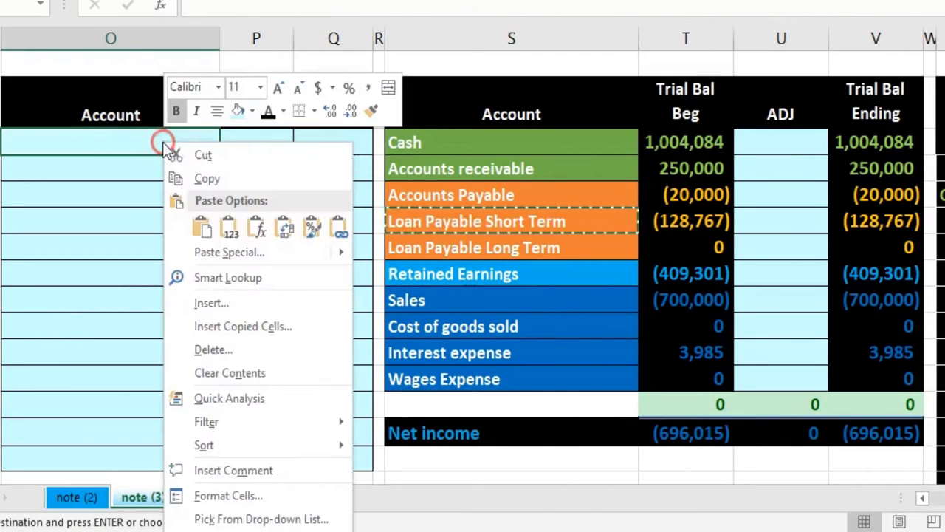
{"action": "left_click", "coordinate": [227, 224]}
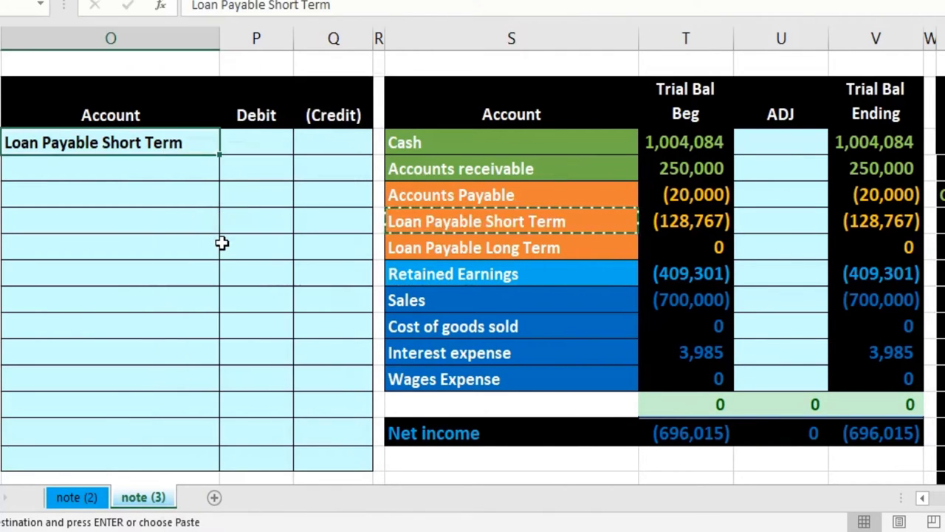
{"action": "scroll", "coordinate": [222, 243], "scroll_direction": "down", "scroll_amount": 3}
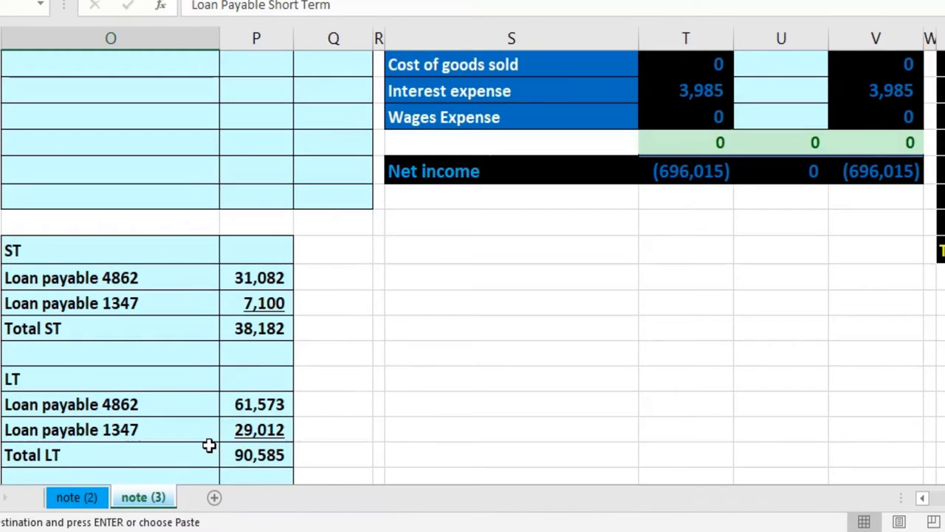
{"action": "scroll", "coordinate": [209, 443], "scroll_direction": "up", "scroll_amount": 4}
{"action": "left_click", "coordinate": [259, 146]}
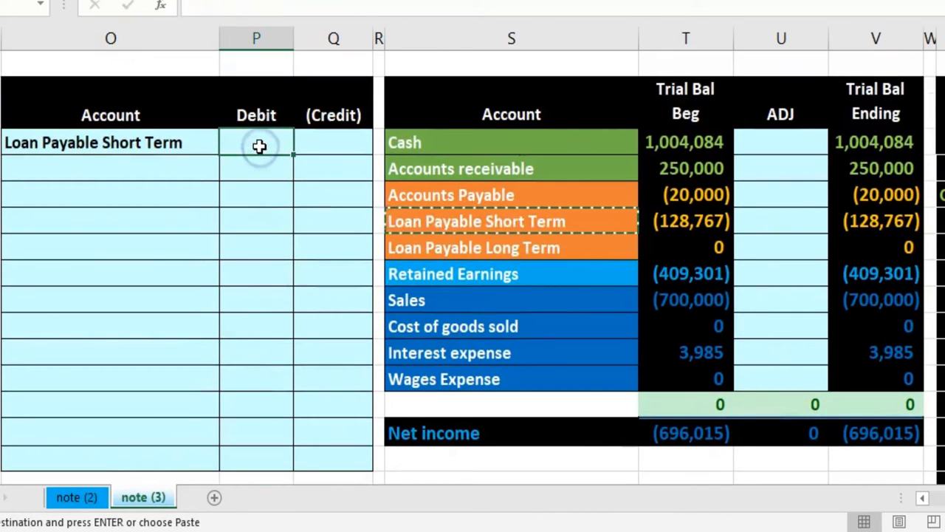
{"action": "scroll", "coordinate": [261, 145], "scroll_direction": "down", "scroll_amount": 4}
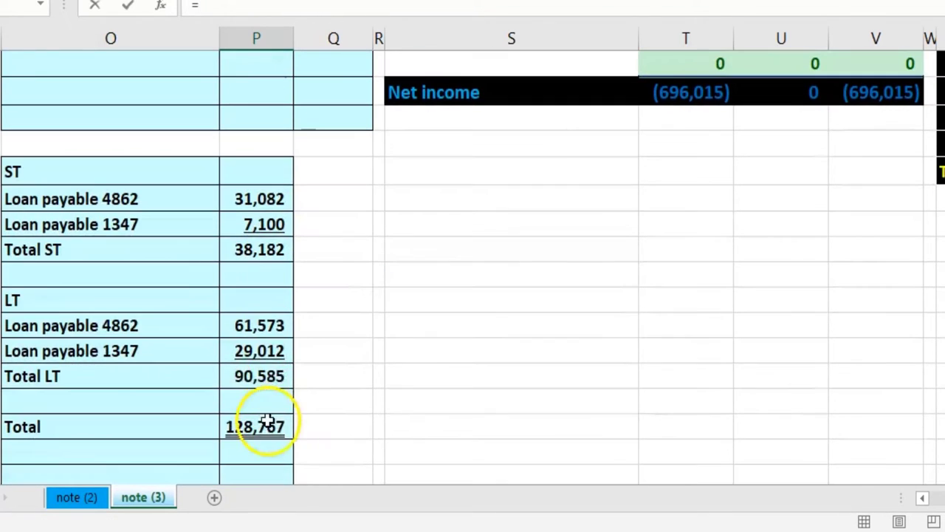
{"action": "left_click", "coordinate": [256, 381]}
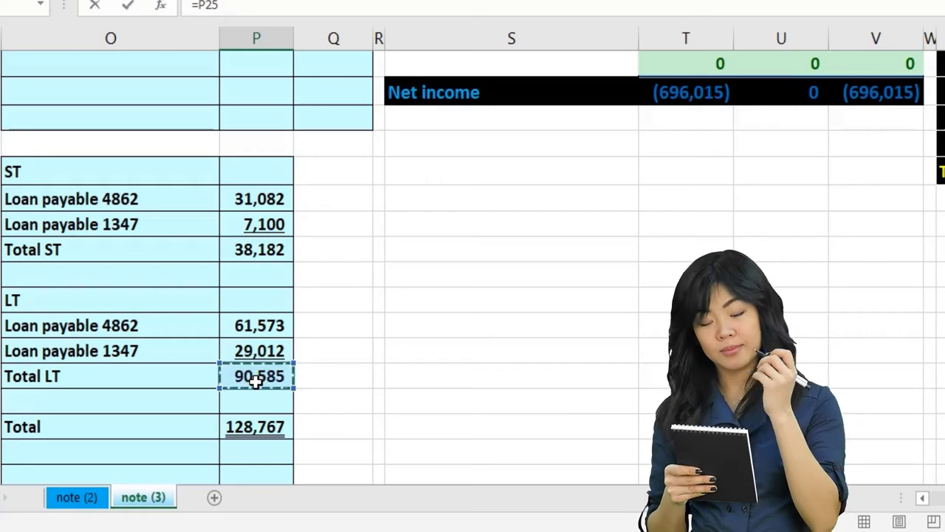
{"action": "key", "text": "Return"}
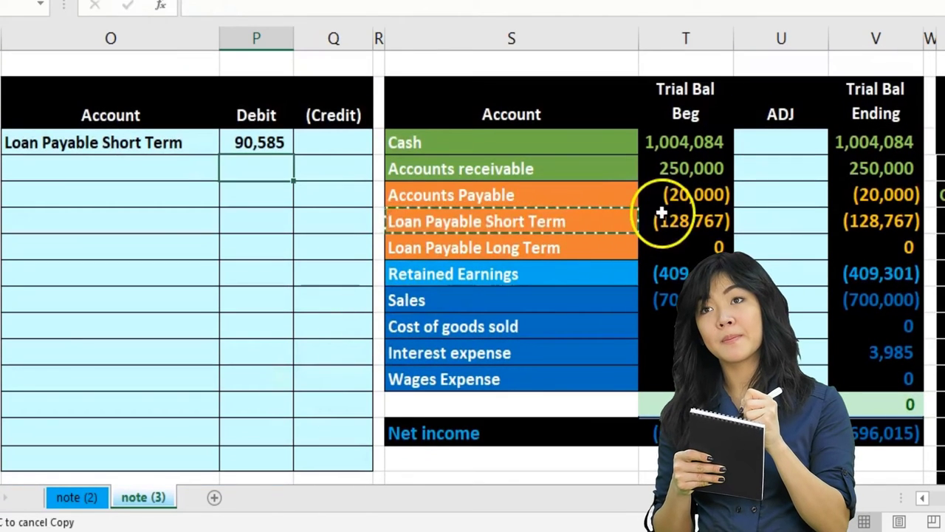
Step: Paste 'Loan Payable Long Term' as values on the credit line and indent it
{"action": "left_click", "coordinate": [352, 173]}
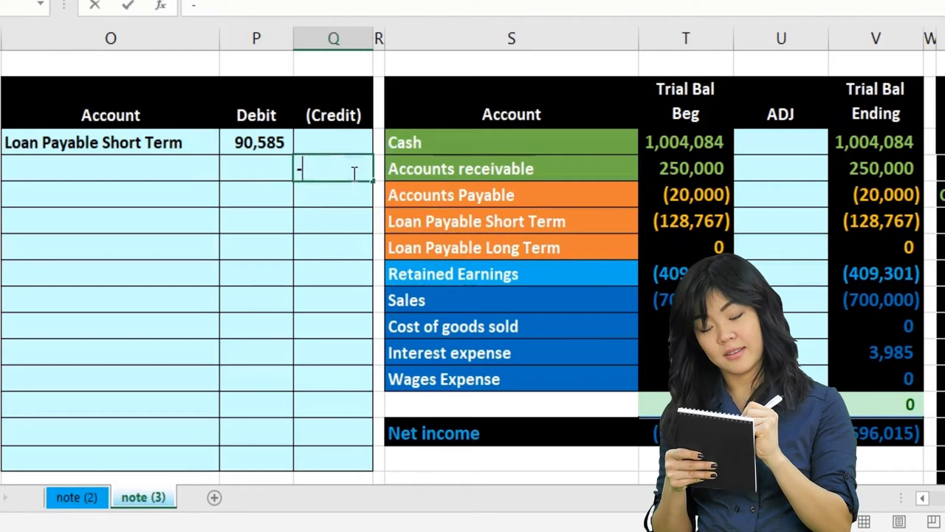
{"action": "left_click", "coordinate": [454, 255]}
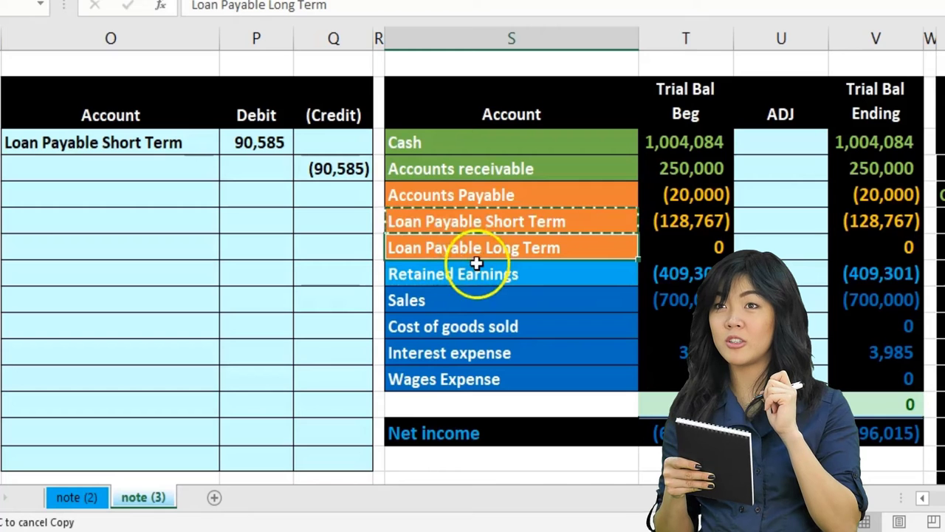
{"action": "right_click", "coordinate": [482, 248]}
{"action": "left_click", "coordinate": [508, 280]}
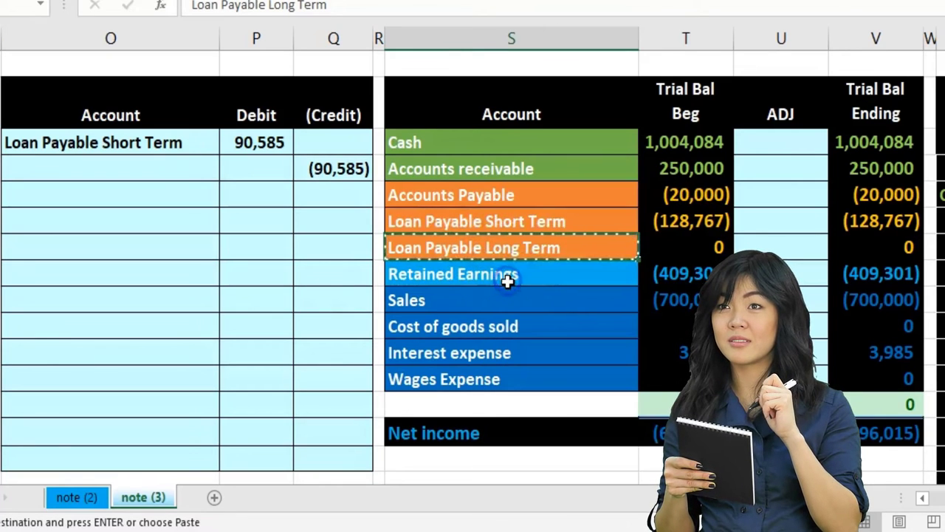
{"action": "left_click", "coordinate": [171, 173]}
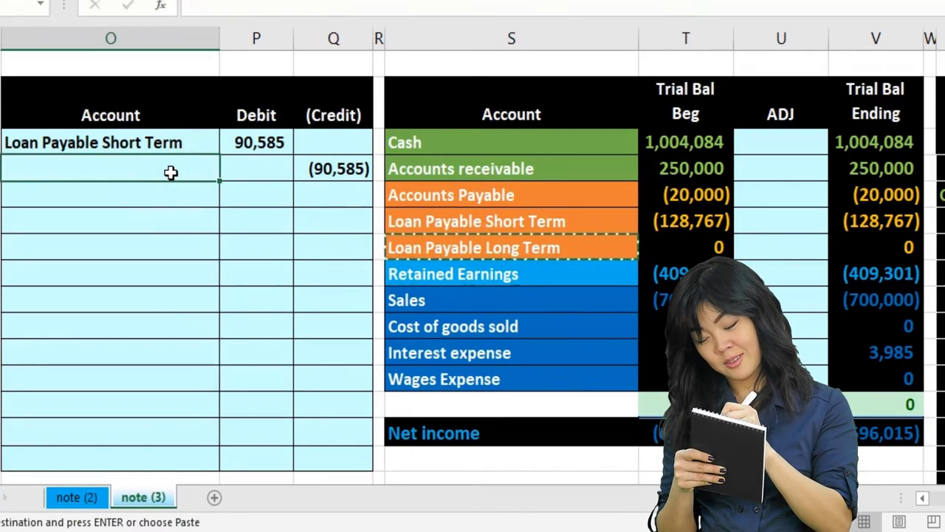
{"action": "right_click", "coordinate": [170, 173]}
{"action": "left_click", "coordinate": [237, 259]}
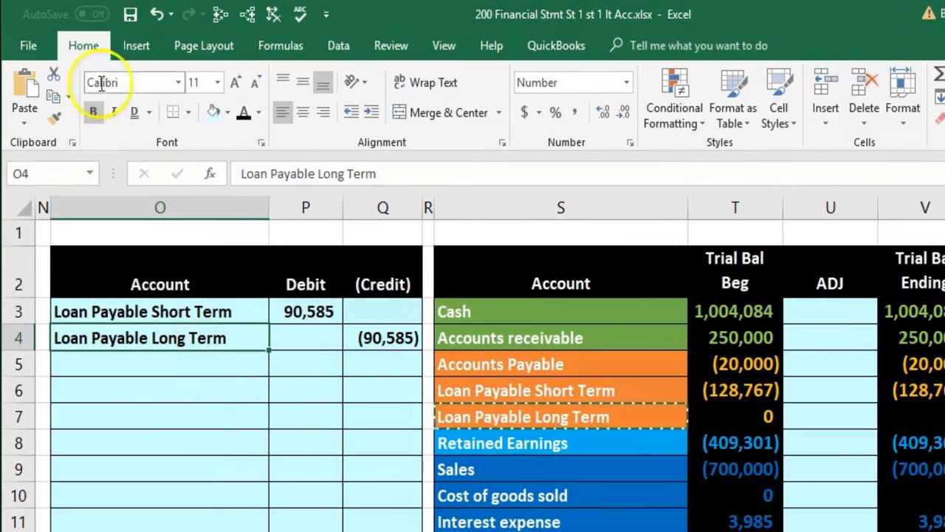
{"action": "left_click", "coordinate": [367, 113]}
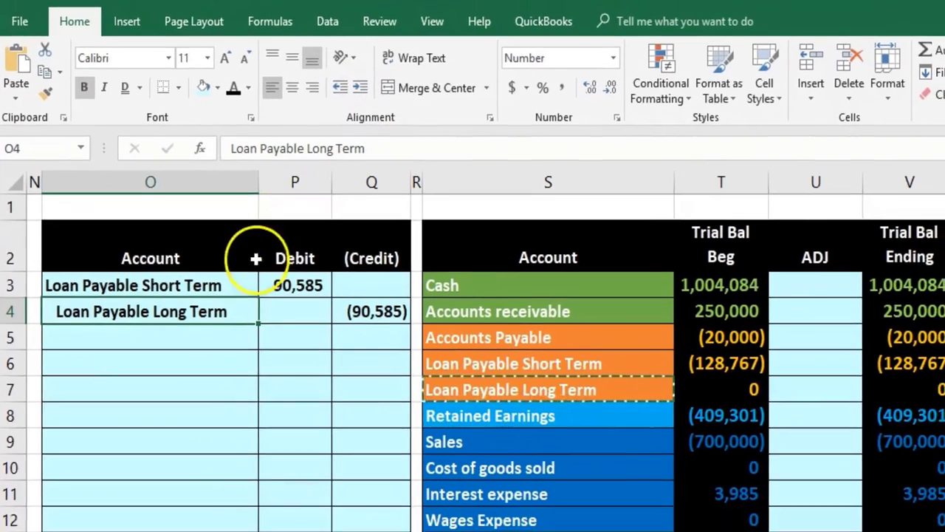
{"action": "left_click_drag", "start_coordinate": [252, 311], "coordinate": [280, 311]}
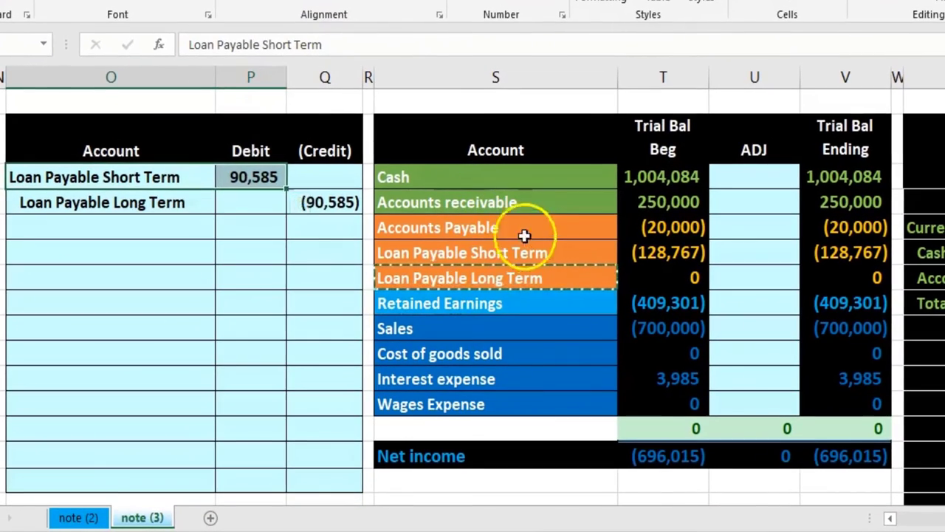
{"action": "left_click_drag", "start_coordinate": [571, 266], "coordinate": [651, 266]}
Step: Post the 90,585 debit to Loan Payable Short Term's ADJ cell with =P3, leaving 38,182 short-term
{"action": "left_click", "coordinate": [744, 253]}
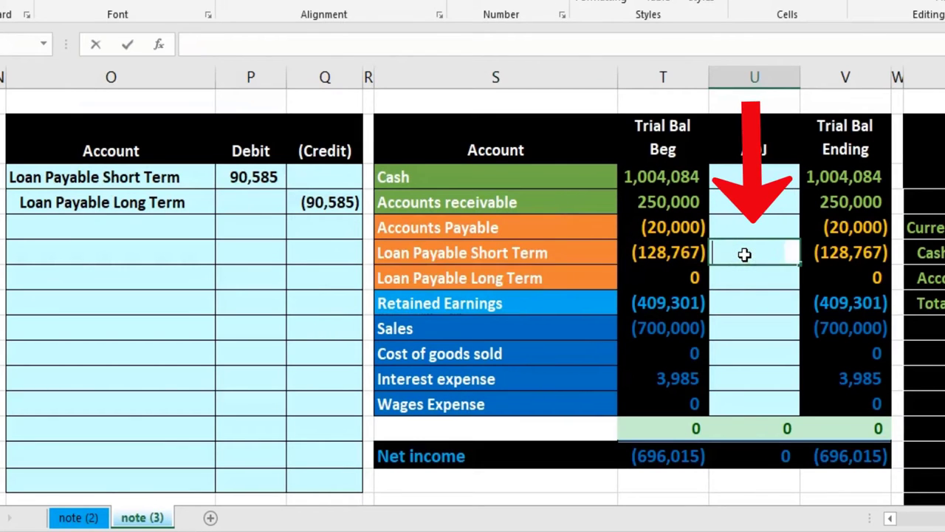
{"action": "type", "text": "="}
{"action": "left_click", "coordinate": [270, 186]}
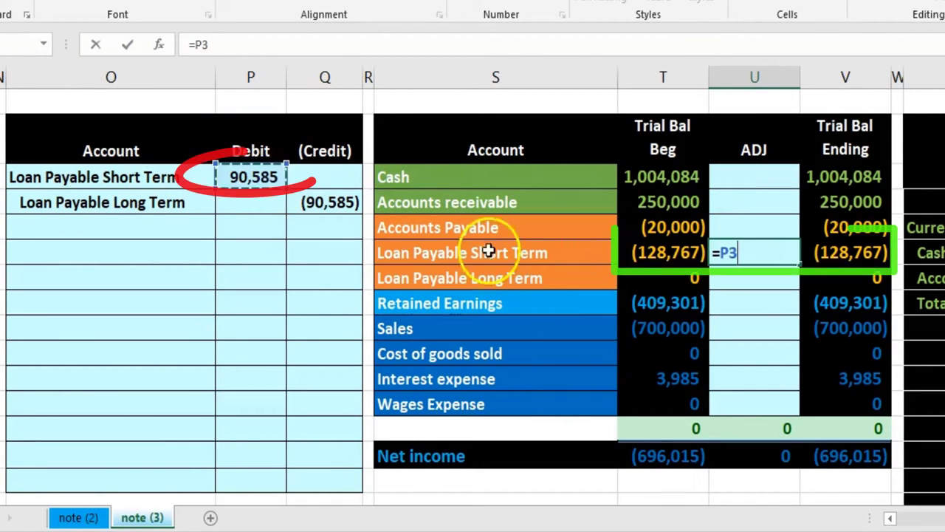
{"action": "key", "text": "Return"}
{"action": "left_click", "coordinate": [877, 251]}
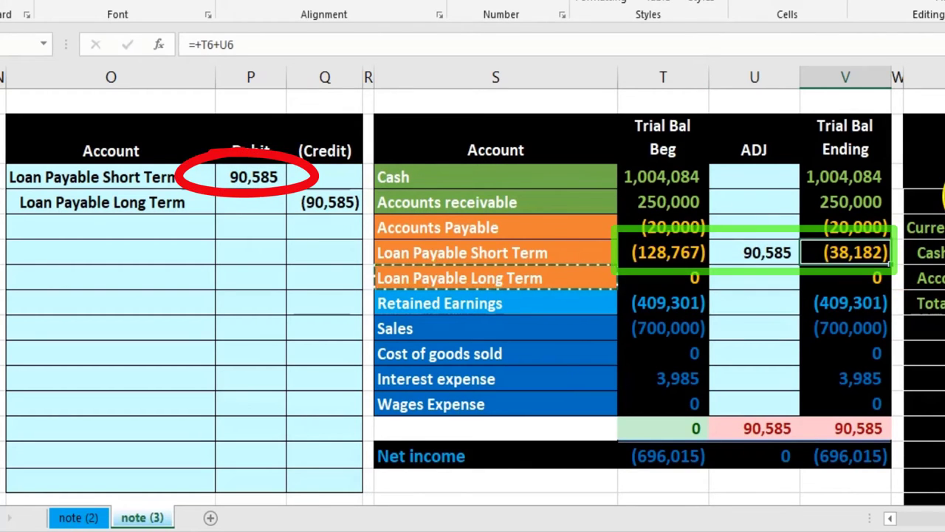
{"action": "scroll", "coordinate": [510, 397], "scroll_direction": "down", "scroll_amount": 1}
{"action": "scroll", "coordinate": [510, 396], "scroll_direction": "down", "scroll_amount": 1}
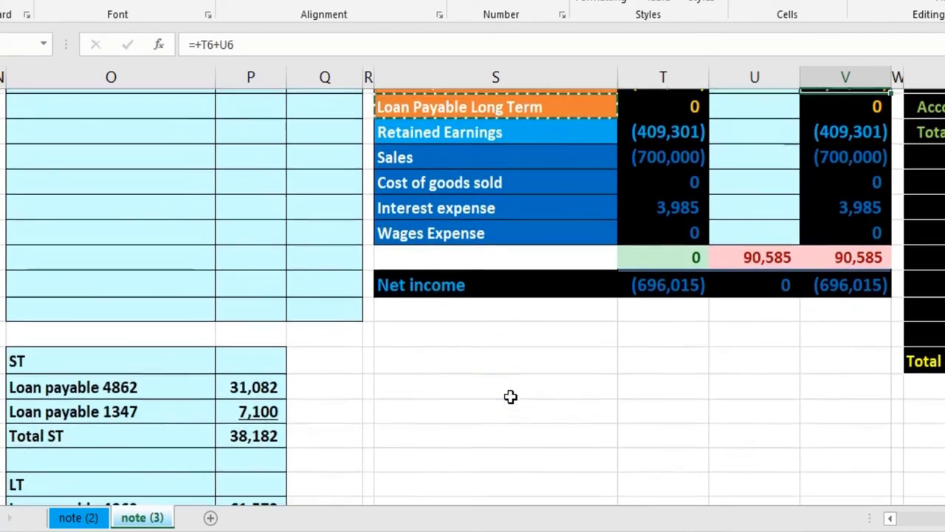
{"action": "left_click", "coordinate": [276, 439]}
{"action": "scroll", "coordinate": [344, 369], "scroll_direction": "up", "scroll_amount": 2}
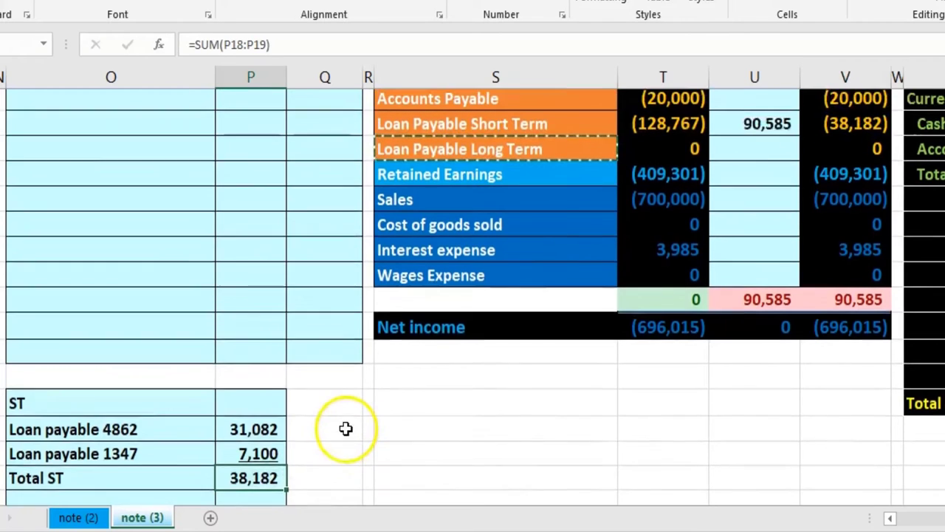
Step: Post the (90,585) credit to Loan Payable Long Term's ADJ cell and verify its ending total
{"action": "left_click_drag", "start_coordinate": [192, 201], "coordinate": [296, 196]}
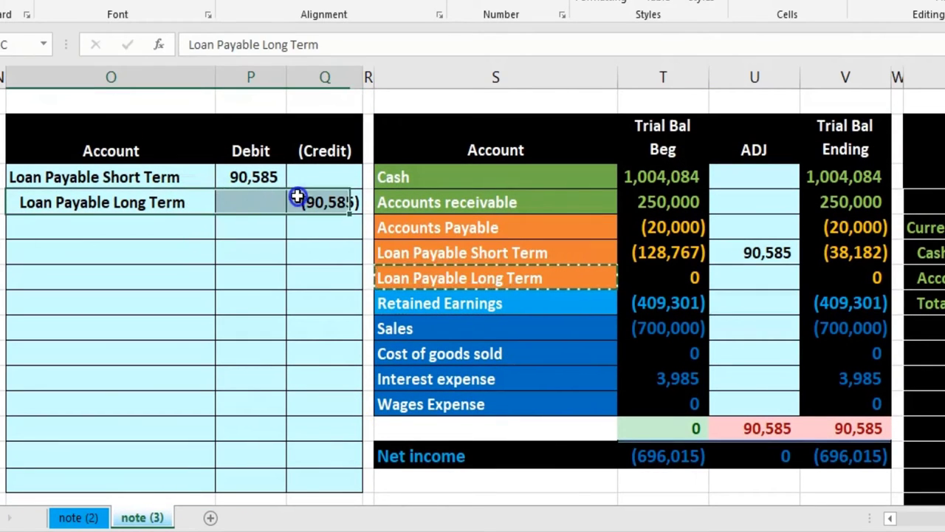
{"action": "left_click_drag", "start_coordinate": [520, 283], "coordinate": [638, 281]}
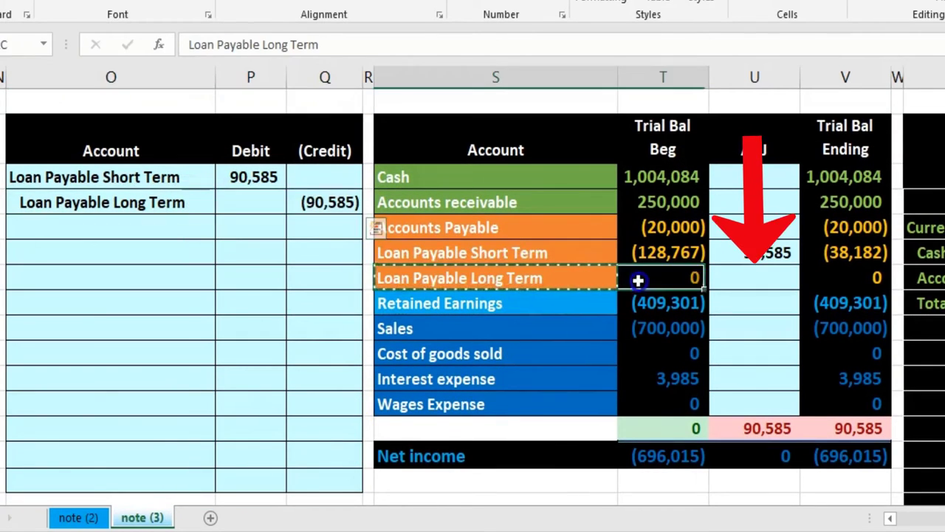
{"action": "left_click", "coordinate": [747, 278]}
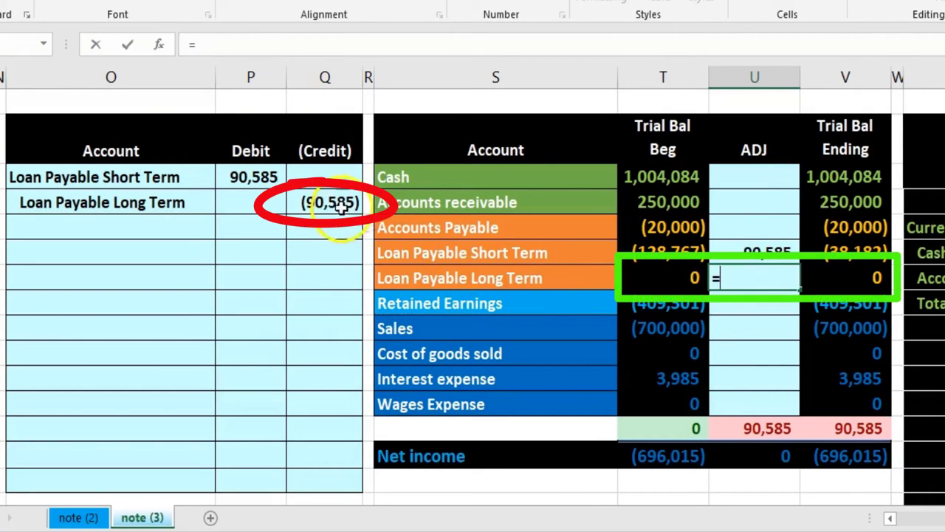
{"action": "key", "text": "Return"}
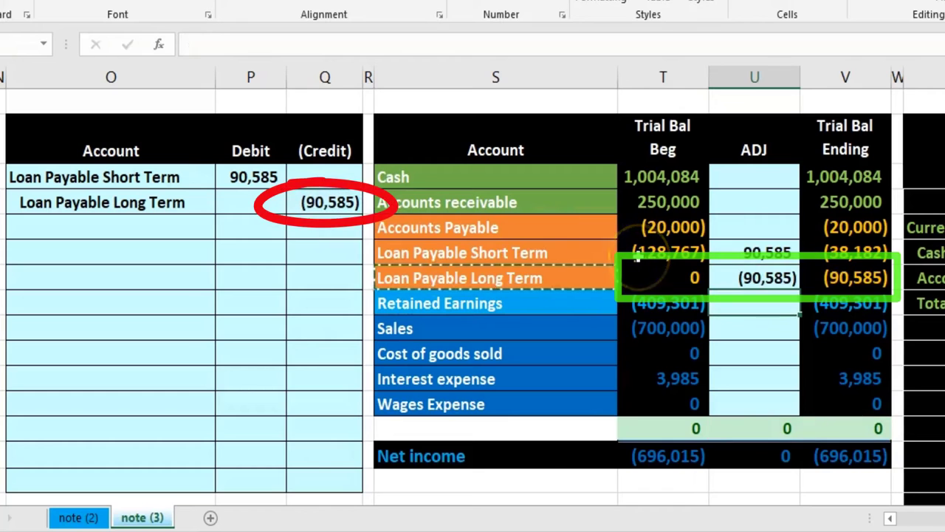
{"action": "left_click", "coordinate": [840, 281]}
{"action": "scroll", "coordinate": [522, 363], "scroll_direction": "down", "scroll_amount": 3}
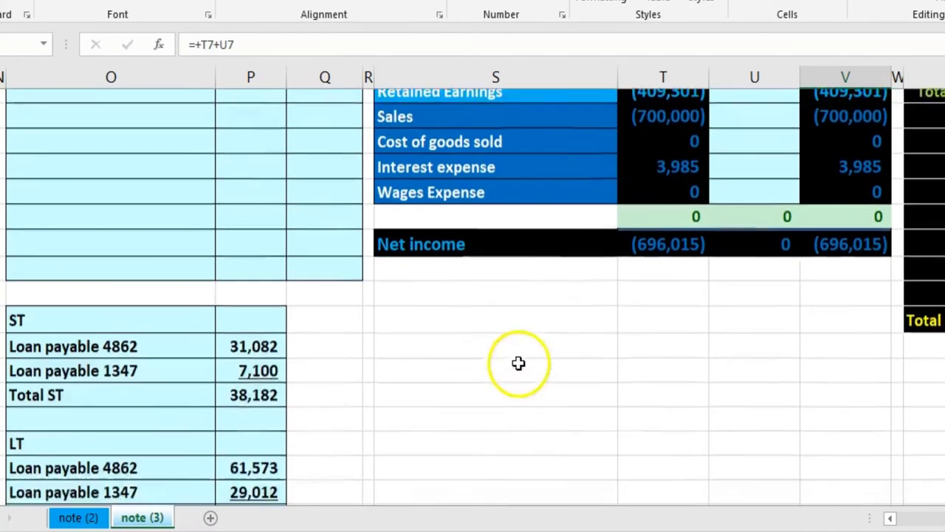
{"action": "left_click", "coordinate": [273, 479]}
{"action": "scroll", "coordinate": [557, 448], "scroll_direction": "up", "scroll_amount": 3}
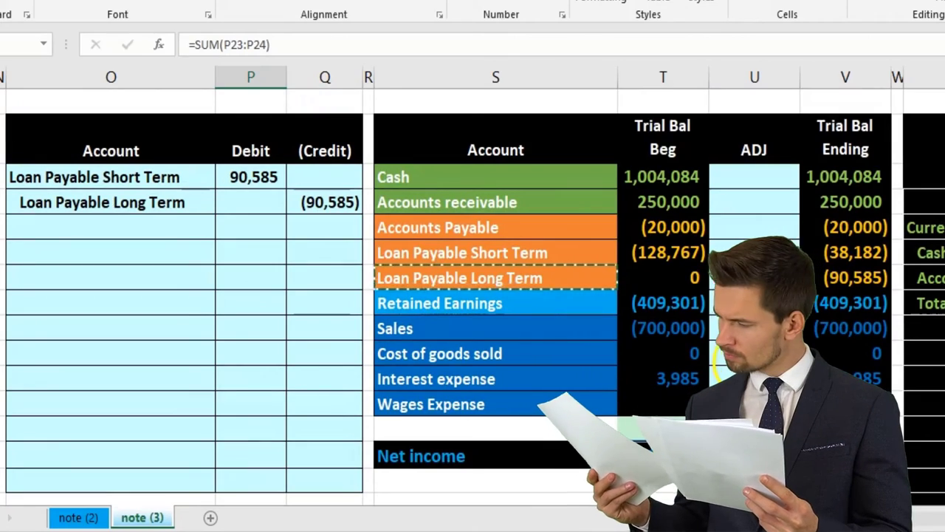
{"action": "scroll", "coordinate": [938, 509], "scroll_direction": "left", "scroll_amount": 10}
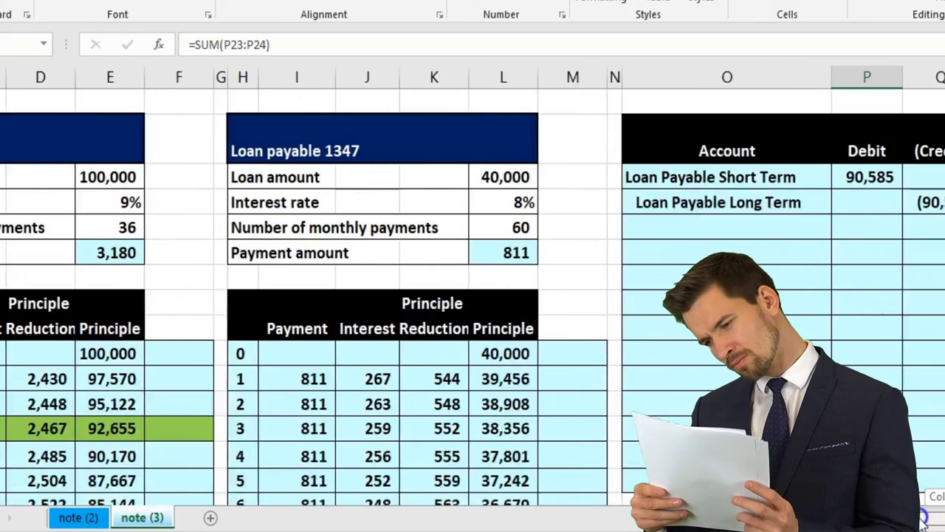
{"action": "scroll", "coordinate": [416, 413], "scroll_direction": "down", "scroll_amount": 4}
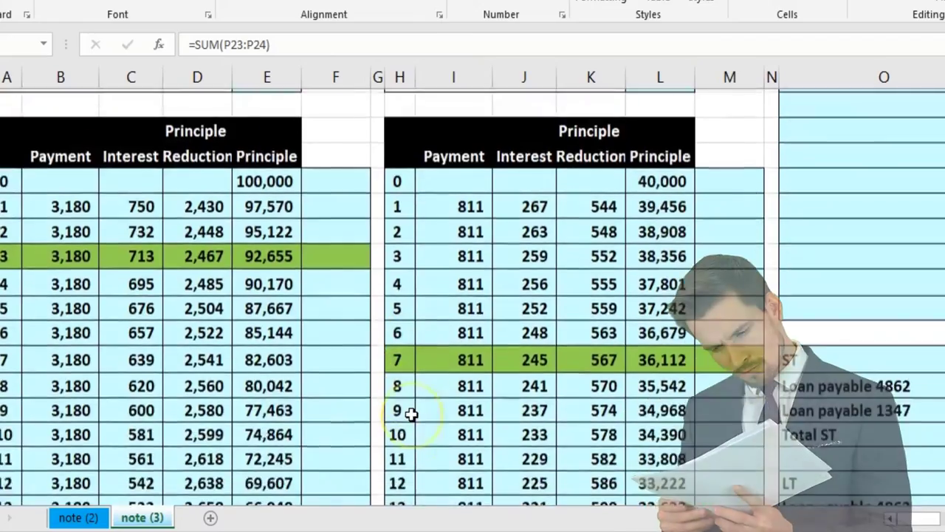
{"action": "scroll", "coordinate": [517, 421], "scroll_direction": "down", "scroll_amount": 1}
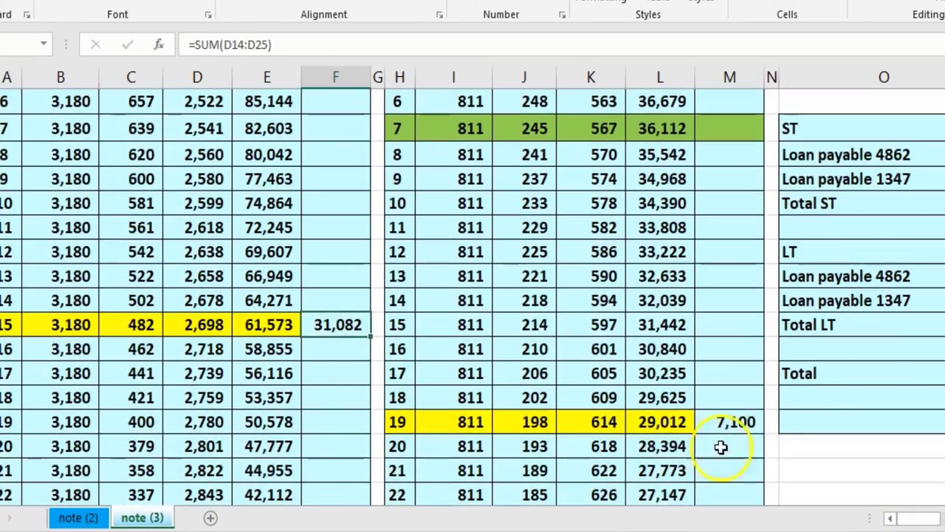
{"action": "left_click", "coordinate": [739, 424]}
{"action": "scroll", "coordinate": [569, 280], "scroll_direction": "up", "scroll_amount": 1}
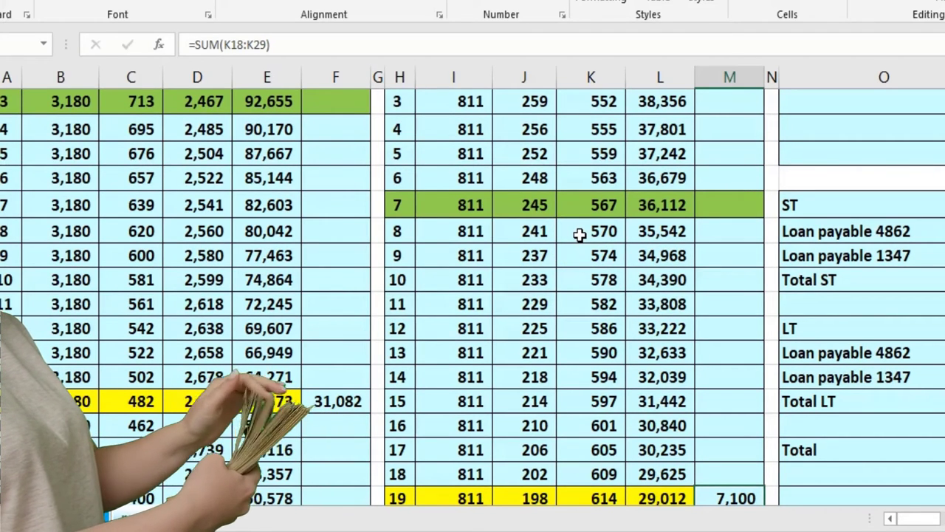
{"action": "scroll", "coordinate": [580, 235], "scroll_direction": "up", "scroll_amount": 2}
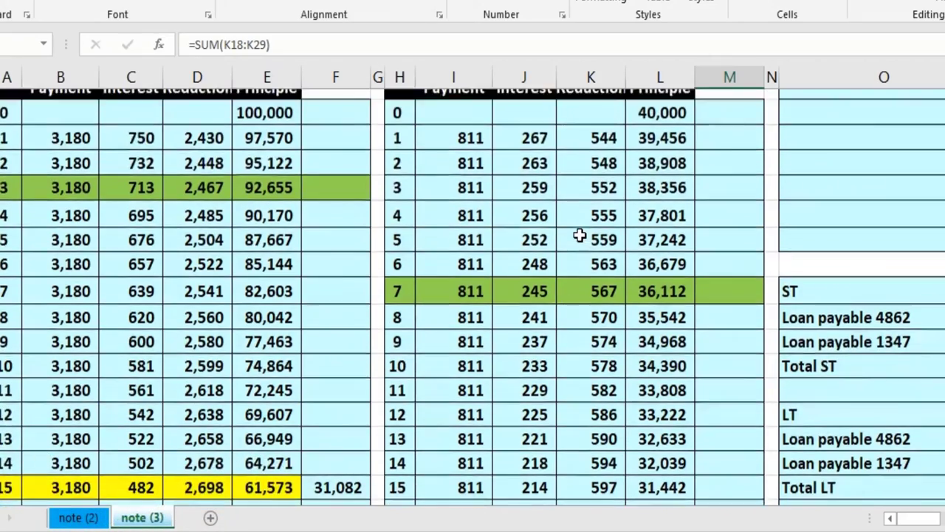
{"action": "scroll", "coordinate": [473, 295], "scroll_direction": "right", "scroll_amount": 6}
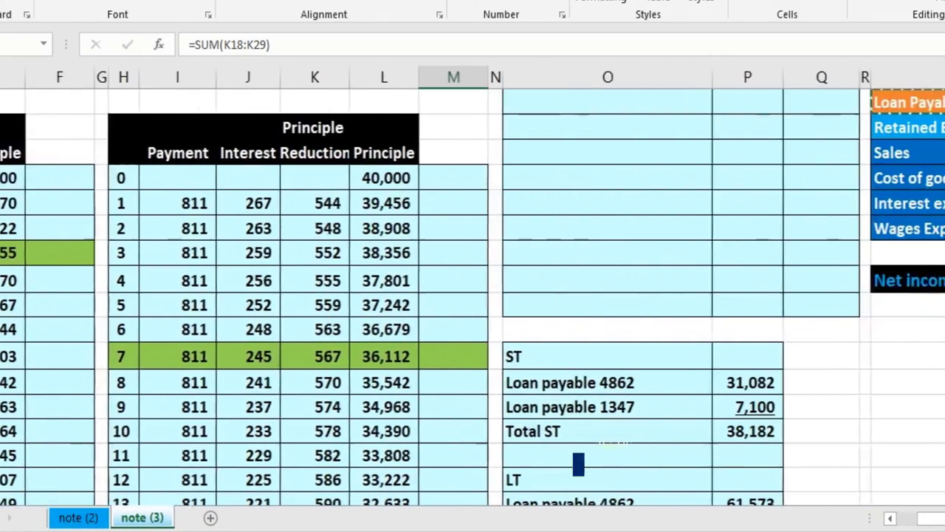
{"action": "scroll", "coordinate": [434, 185], "scroll_direction": "up", "scroll_amount": 2}
{"action": "scroll", "coordinate": [435, 186], "scroll_direction": "right", "scroll_amount": 2}
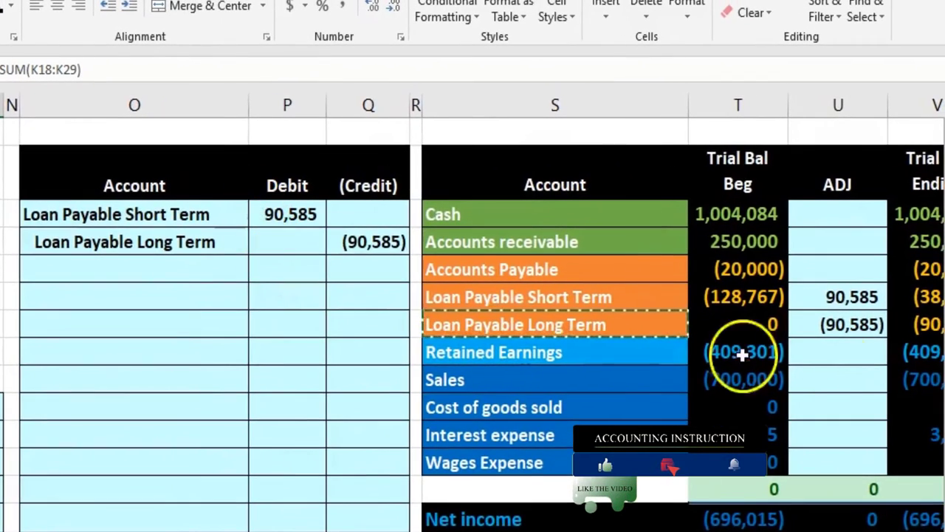
Step: Review the loan adjustments: beginning (128,767) and 0, ending short-term (38,182)
{"action": "left_click", "coordinate": [836, 298]}
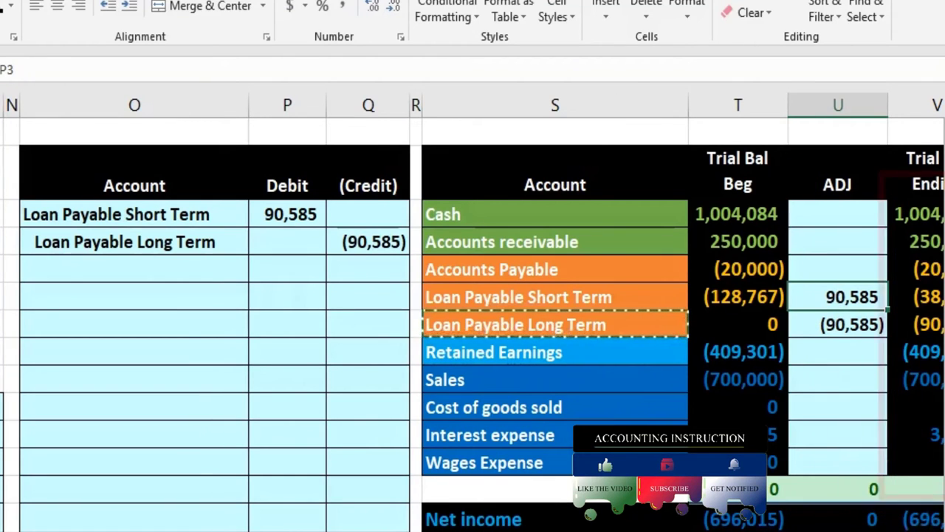
{"action": "scroll", "coordinate": [876, 437], "scroll_direction": "right", "scroll_amount": 1}
{"action": "left_click", "coordinate": [882, 299]}
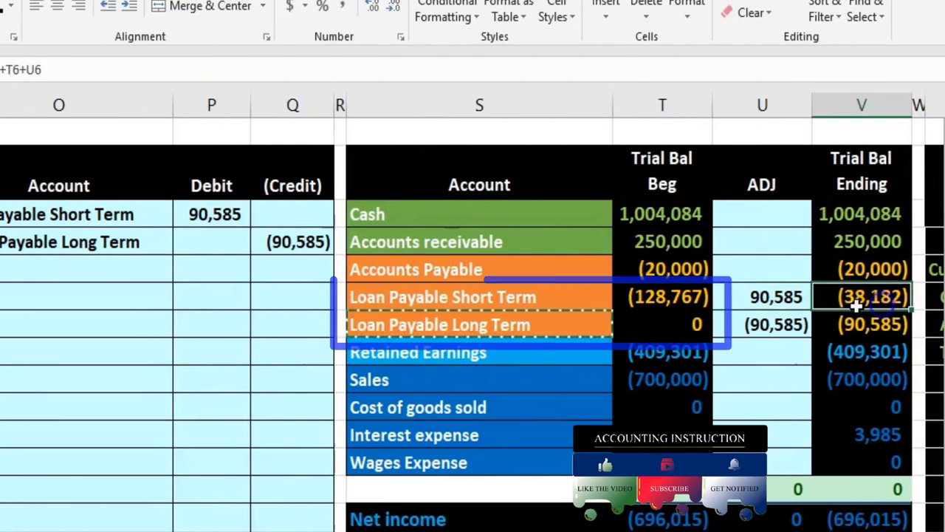
{"action": "left_click", "coordinate": [687, 298]}
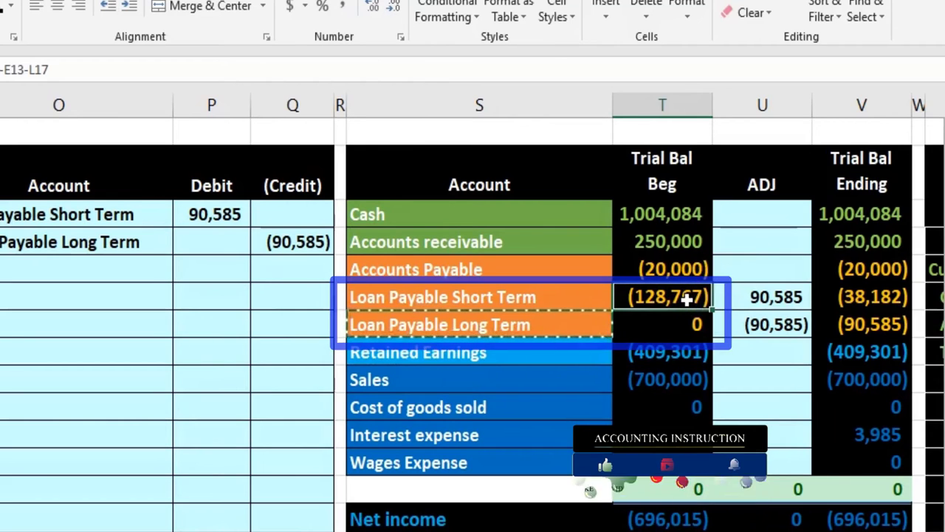
{"action": "left_click", "coordinate": [680, 323]}
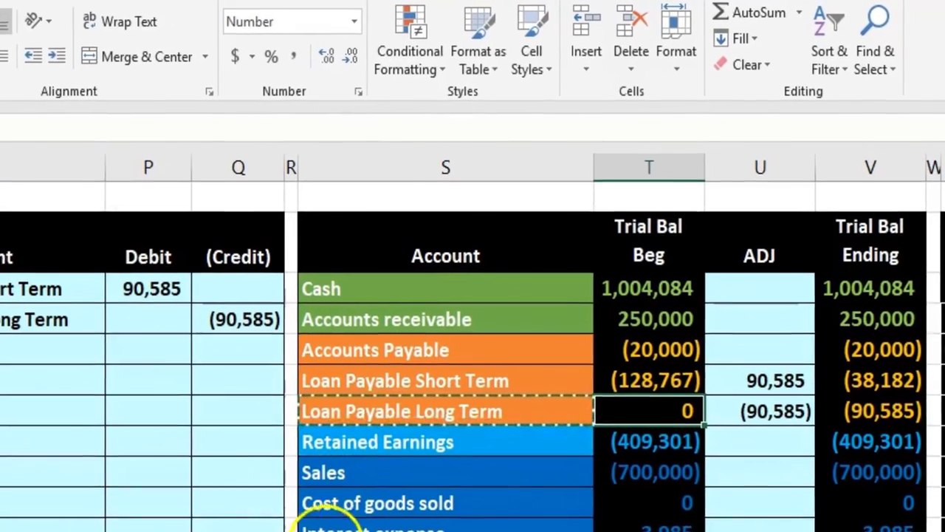
{"action": "left_click_drag", "start_coordinate": [395, 396], "coordinate": [406, 413]}
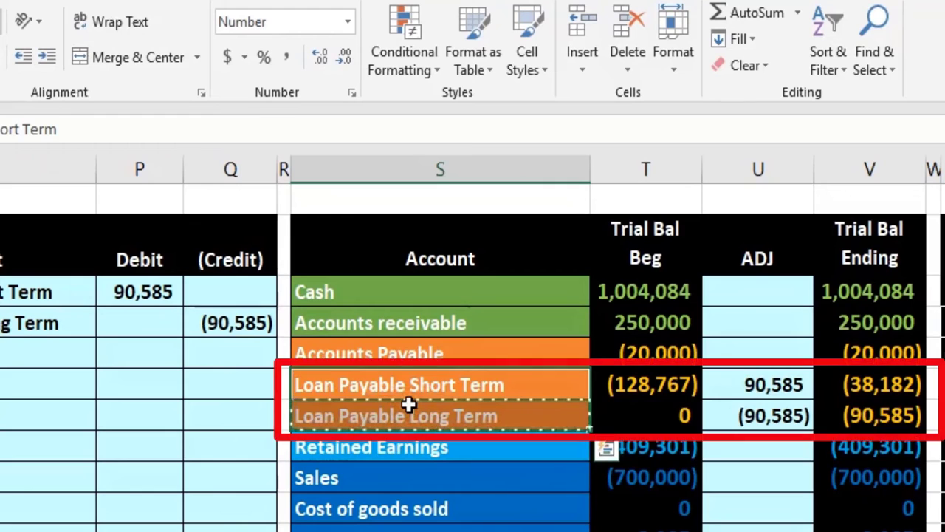
{"action": "left_click", "coordinate": [895, 395]}
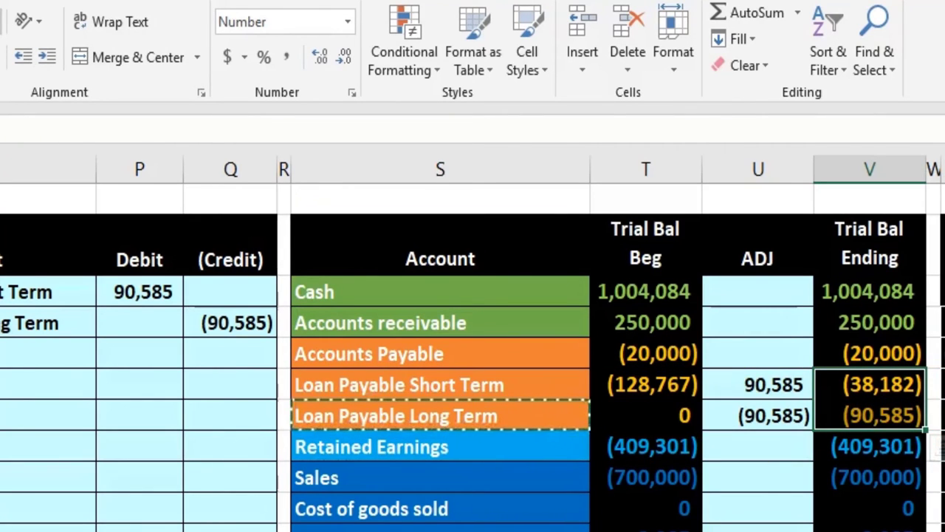
Step: Start the formula for the balance sheet's Notes Payable Current Portion amount
{"action": "scroll", "coordinate": [472, 333], "scroll_direction": "right", "scroll_amount": 5}
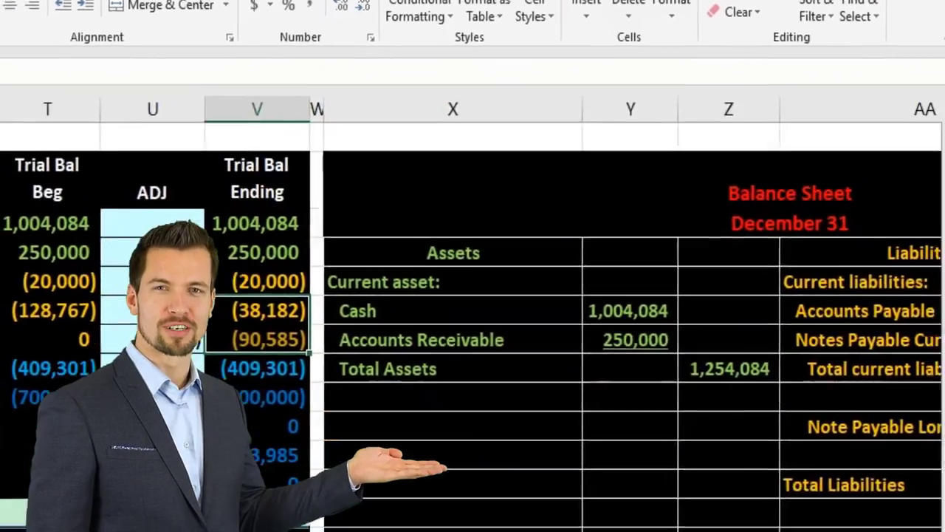
{"action": "scroll", "coordinate": [472, 333], "scroll_direction": "right", "scroll_amount": 3}
{"action": "left_click", "coordinate": [833, 274]}
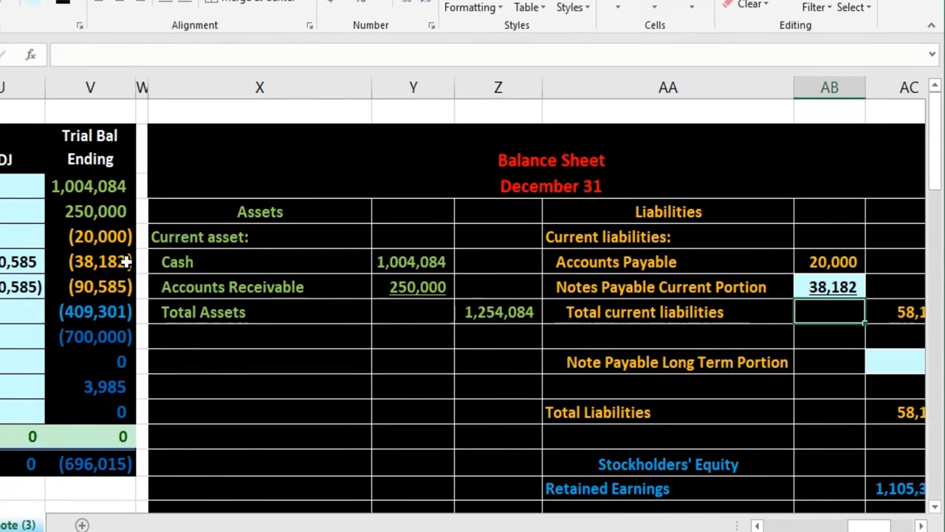
Step: Link the current portion 38,182 and long-term portion 90,585, verifying total liabilities of 148,767
{"action": "key", "text": "Right"}
{"action": "key", "text": "Down"}
{"action": "key", "text": "Down"}
{"action": "type", "text": "="}
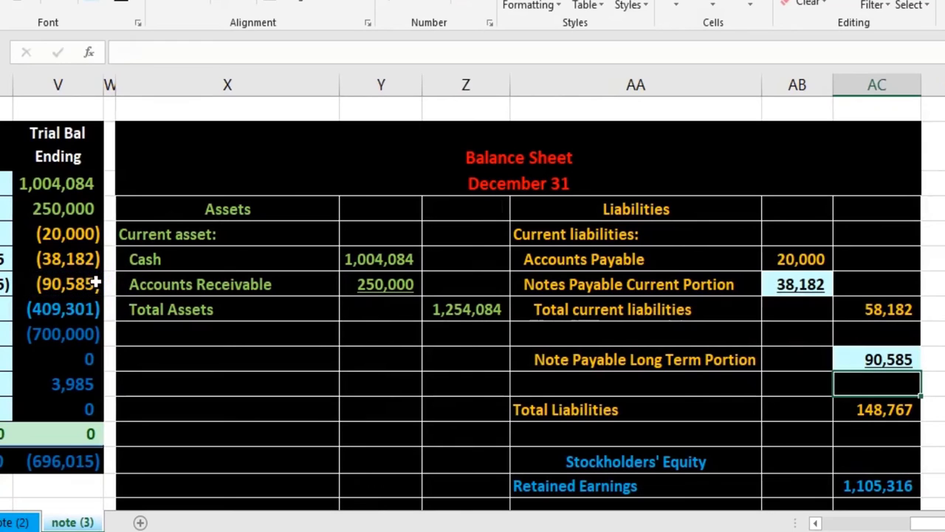
{"action": "scroll", "coordinate": [325, 370], "scroll_direction": "down", "scroll_amount": 2}
{"action": "left_click", "coordinate": [477, 441]}
{"action": "left_click", "coordinate": [850, 438]}
{"action": "scroll", "coordinate": [864, 370], "scroll_direction": "up", "scroll_amount": 2}
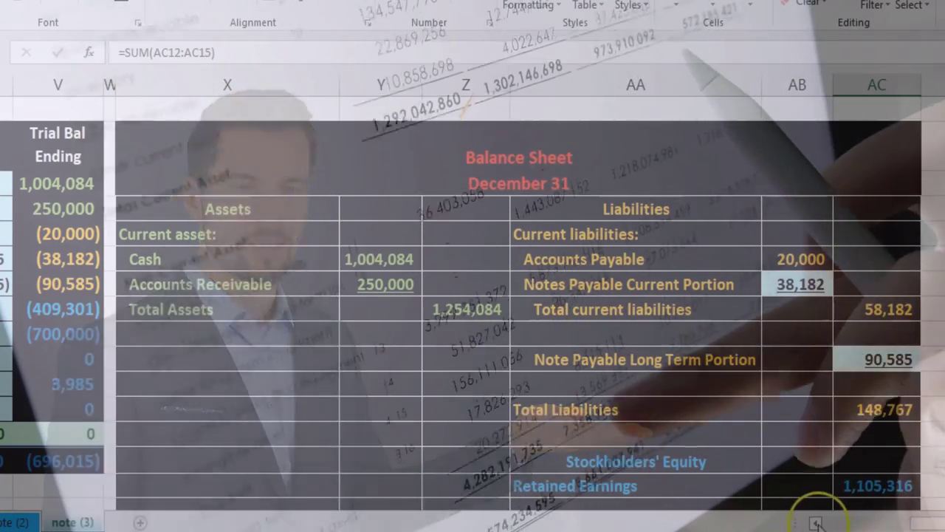
{"action": "left_click", "coordinate": [815, 523]}
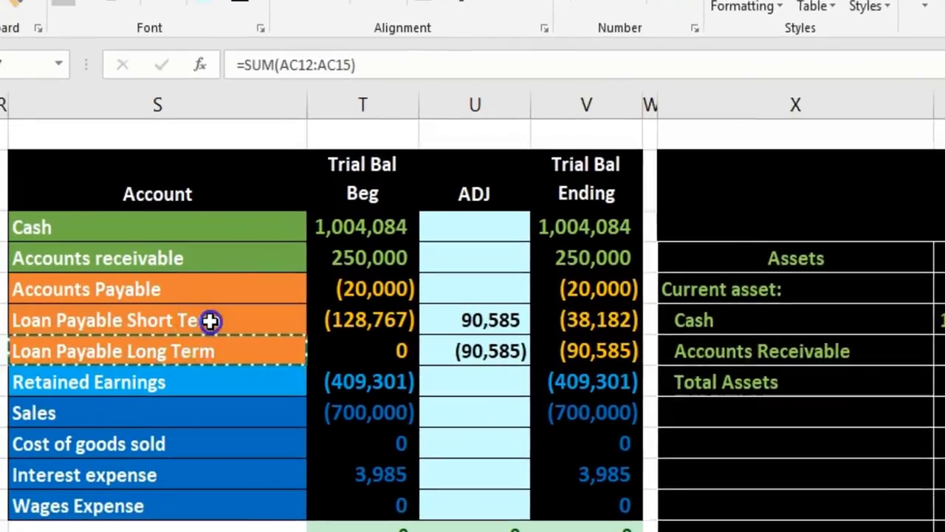
{"action": "left_click", "coordinate": [92, 262]}
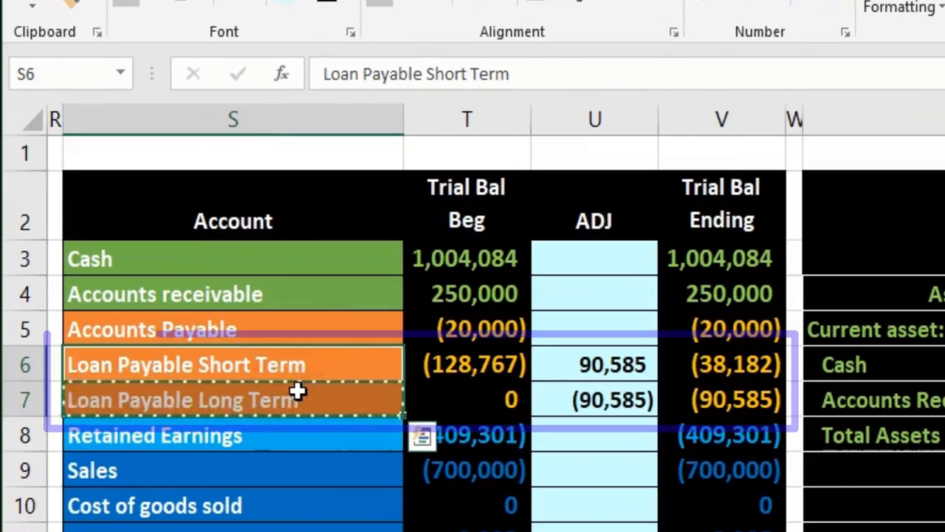